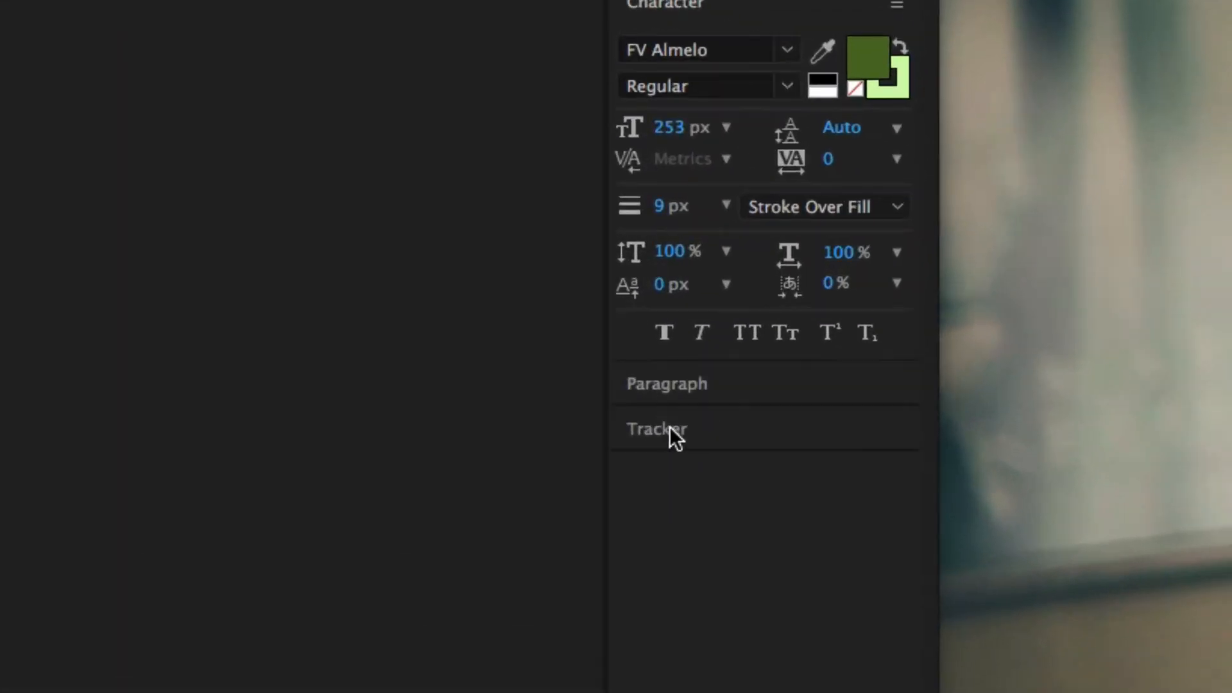
# Bring up the Tracker controls and import car_tracking.mp4 from the Tracking folder into the project
pyautogui.click(1117, 337)
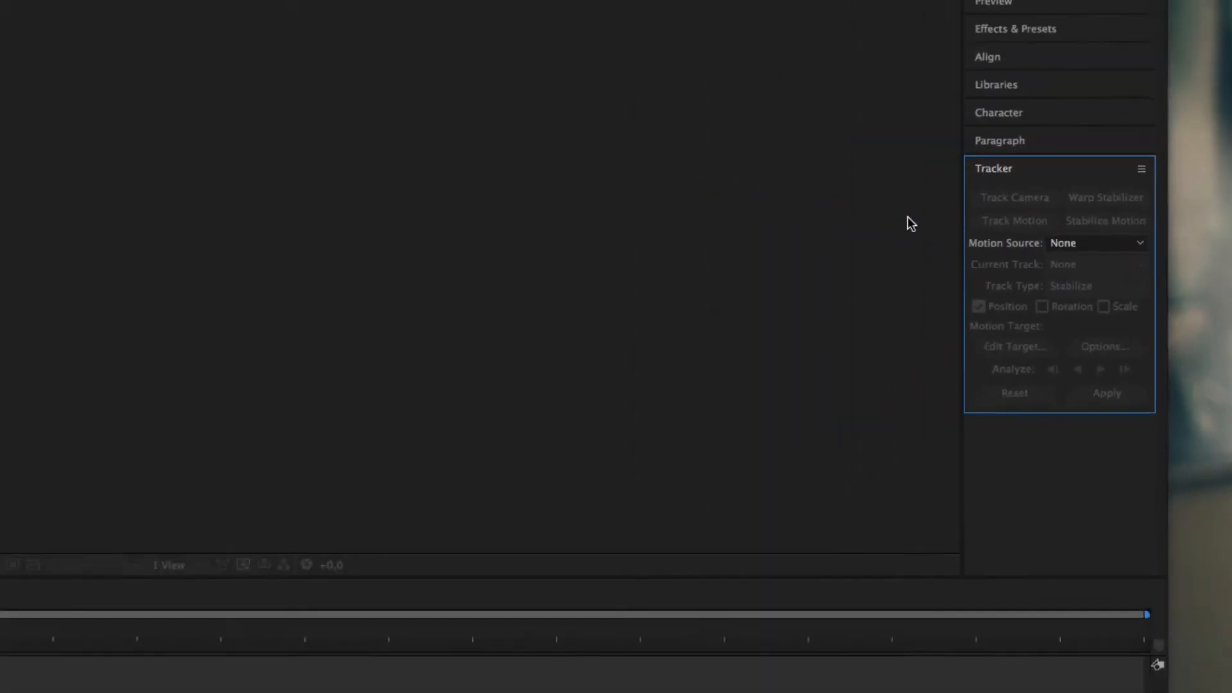
pyautogui.moveTo(523, 692); pyautogui.dragTo(547, 260)
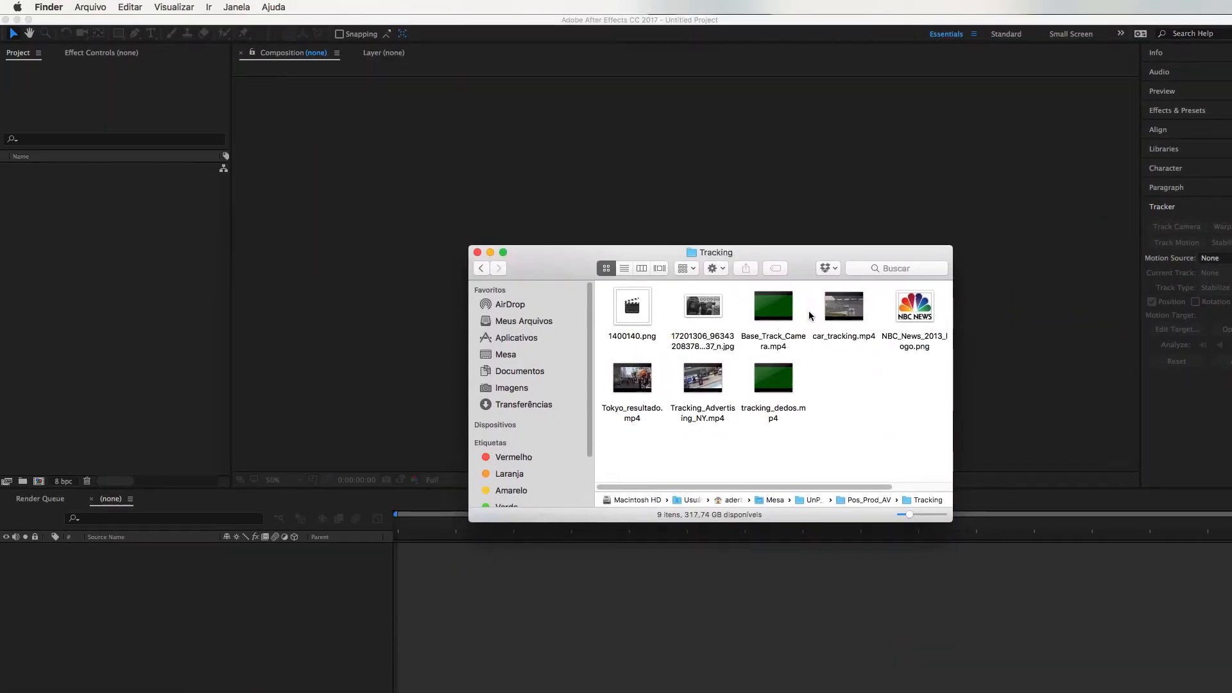
pyautogui.moveTo(849, 316)
pyautogui.moveTo(854, 317); pyautogui.dragTo(77, 254)
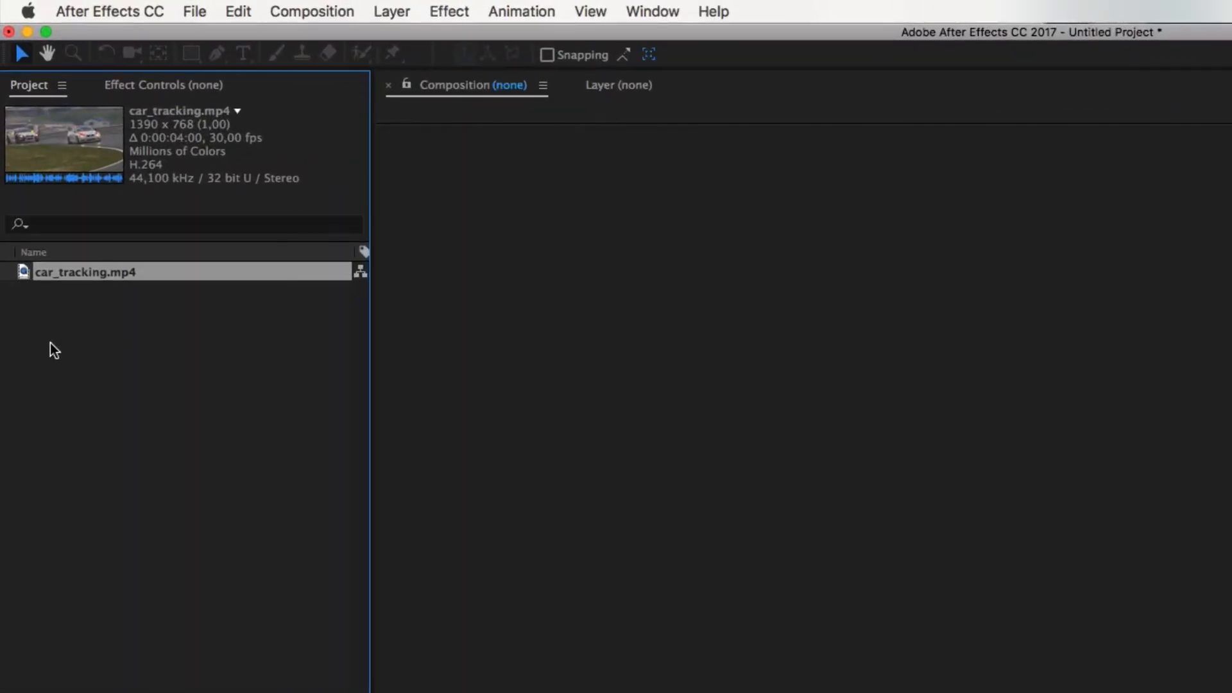
# Create a new composition from the car_tracking.mp4 footage
pyautogui.rightClick(98, 272)
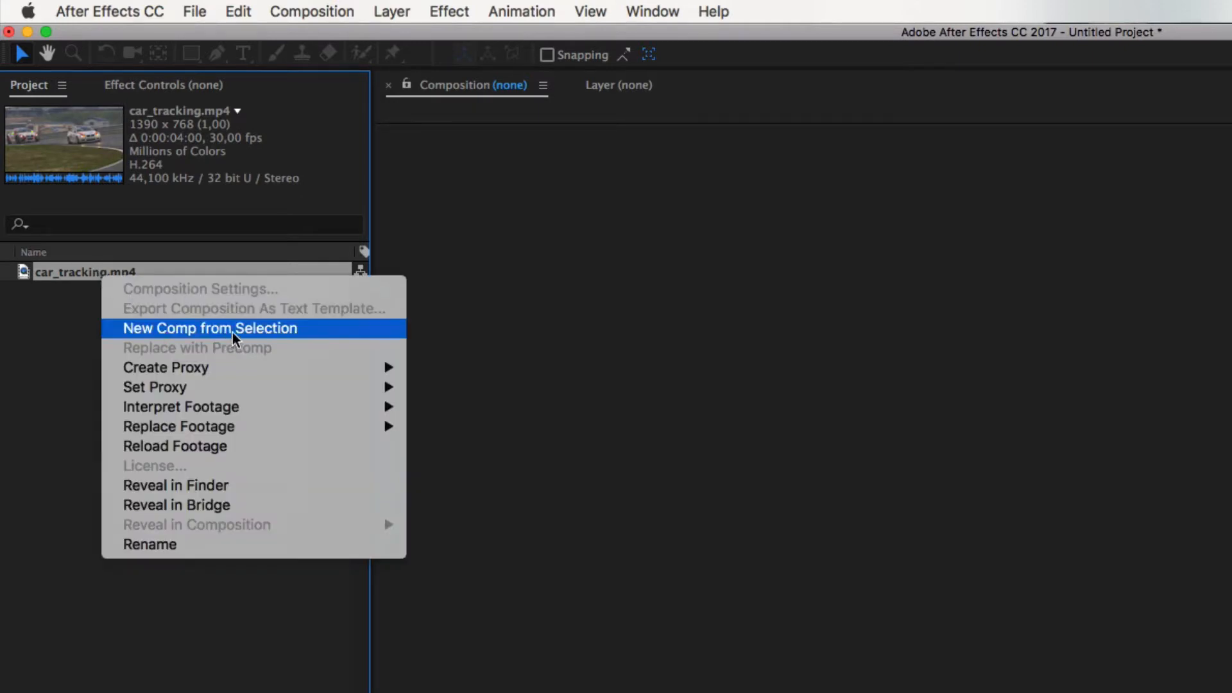
pyautogui.click(302, 330)
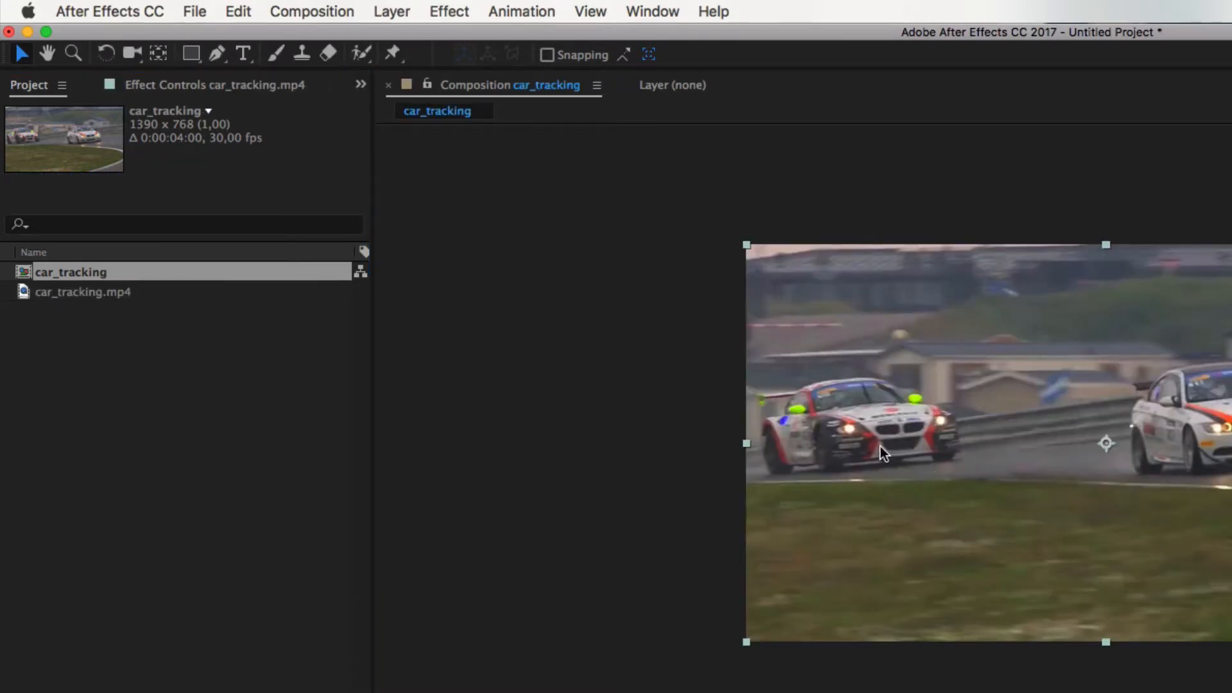
pyautogui.press('.')
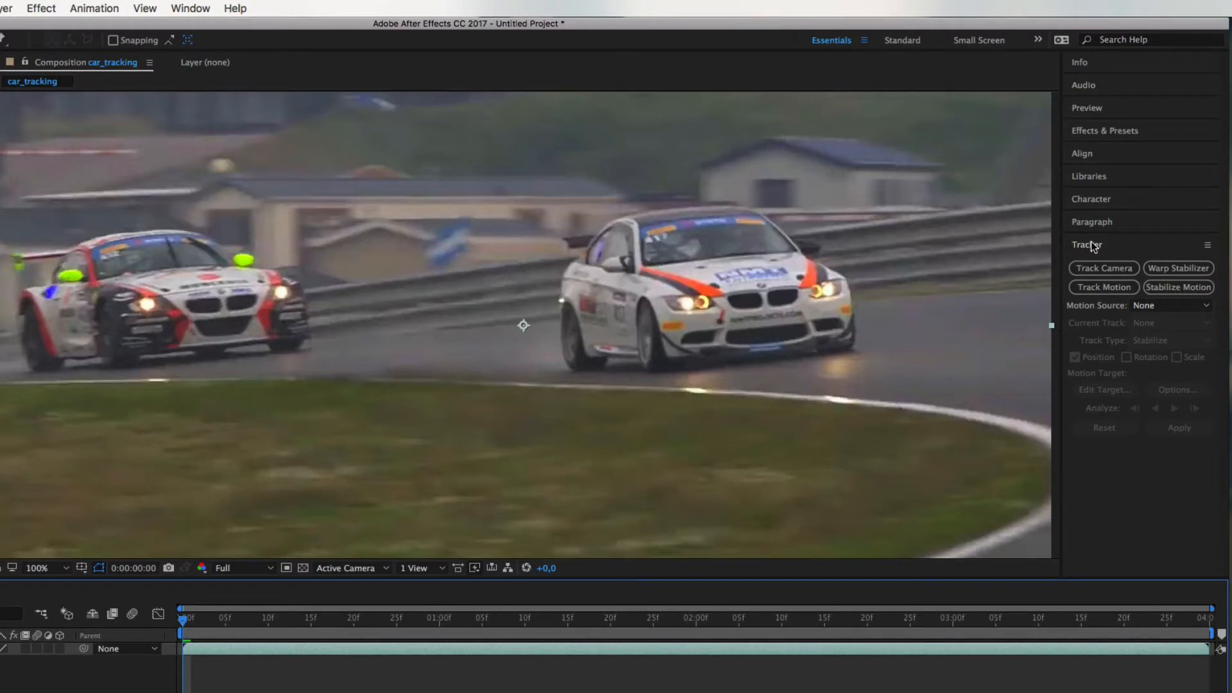
# Start Track Motion on the car_tracking.mp4 layer and enable rotation and scale tracking in addition to position
pyautogui.click(192, 9)
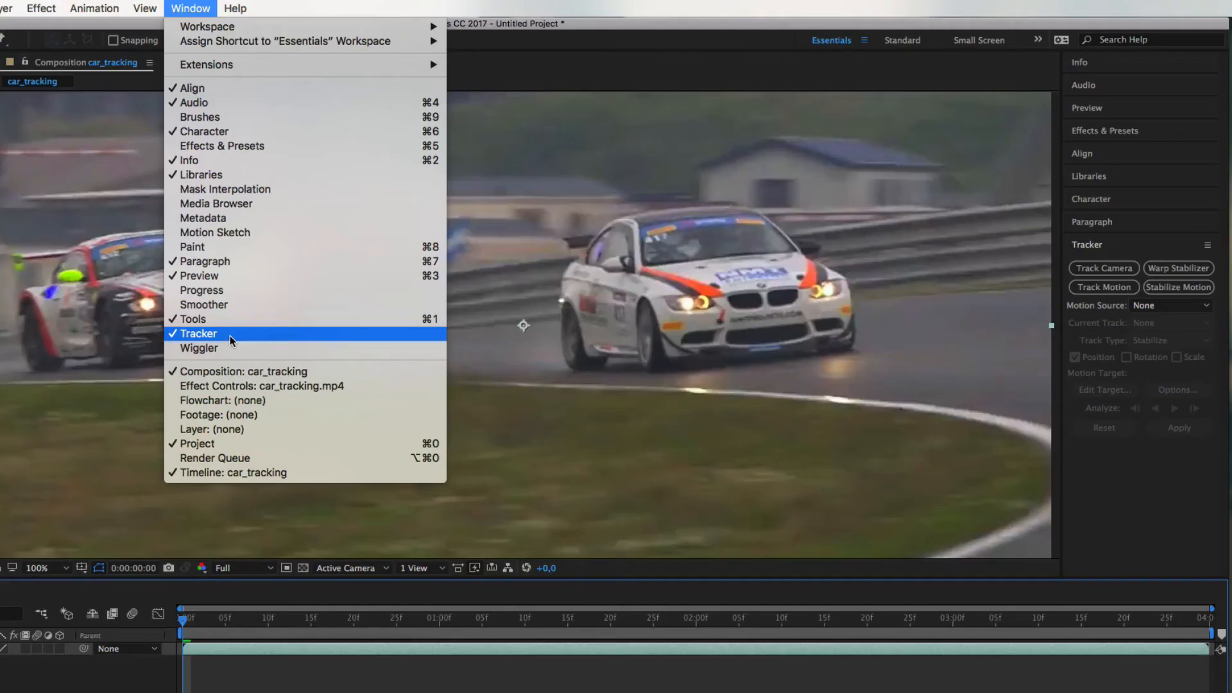
pyautogui.click(238, 333)
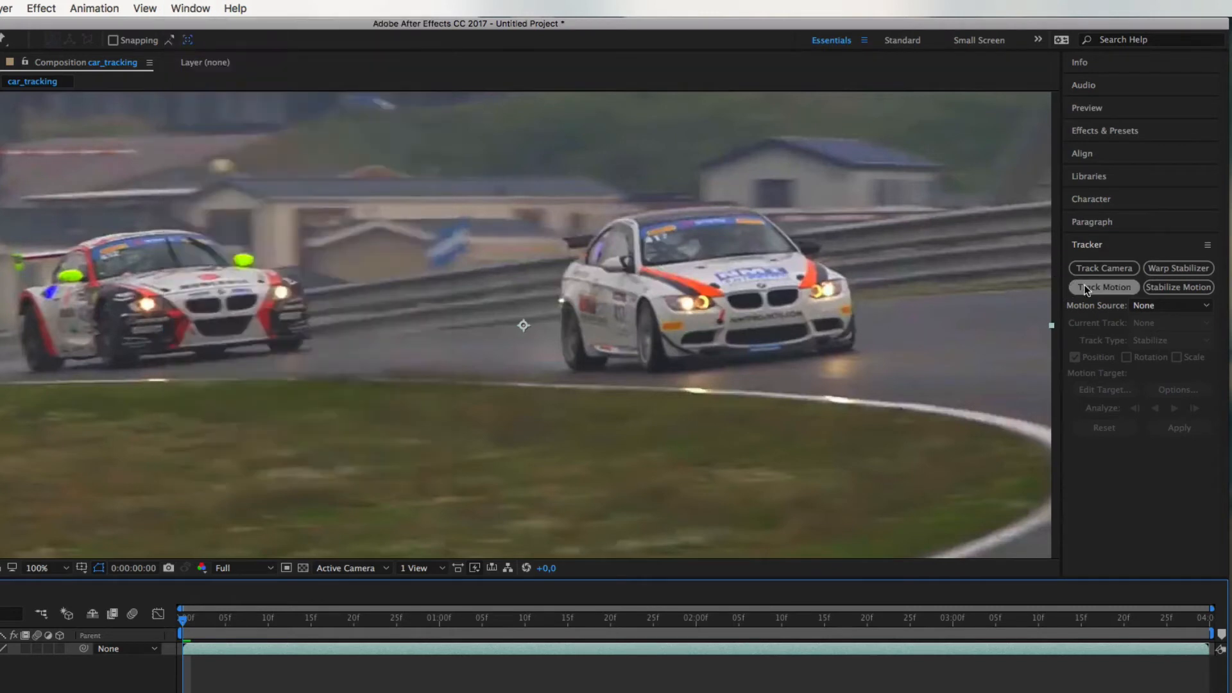
pyautogui.click(1090, 287)
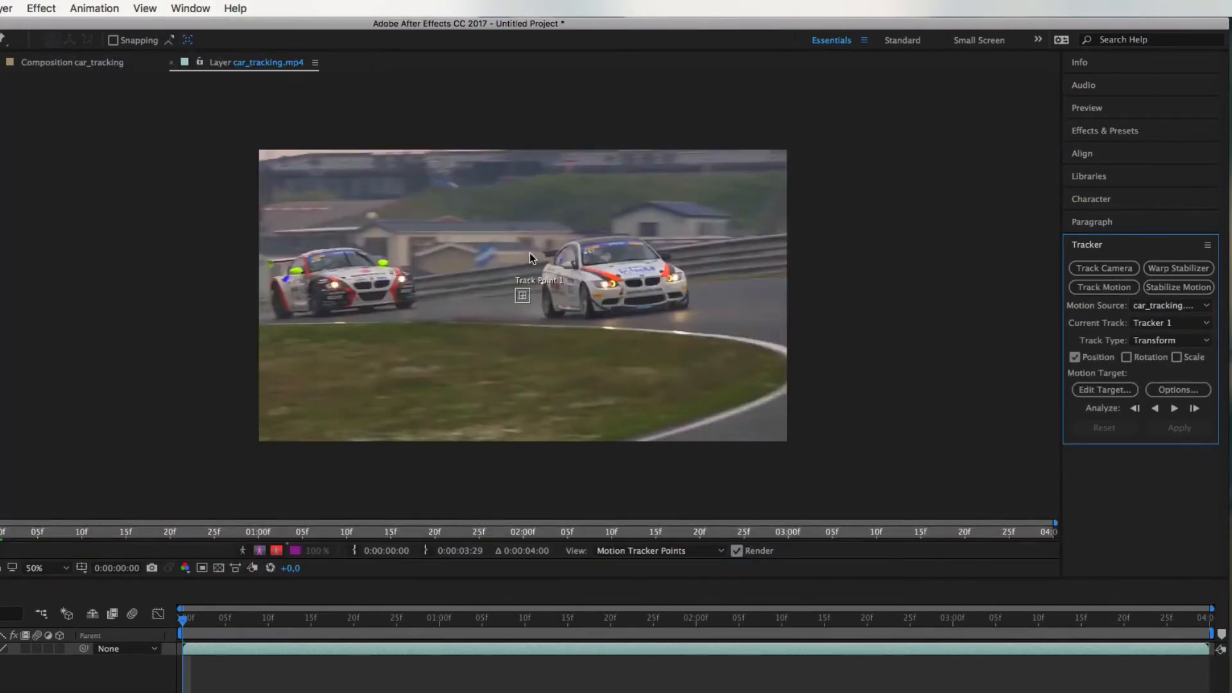
pyautogui.scroll(2, 522, 291)
pyautogui.scroll(2, 523, 297)
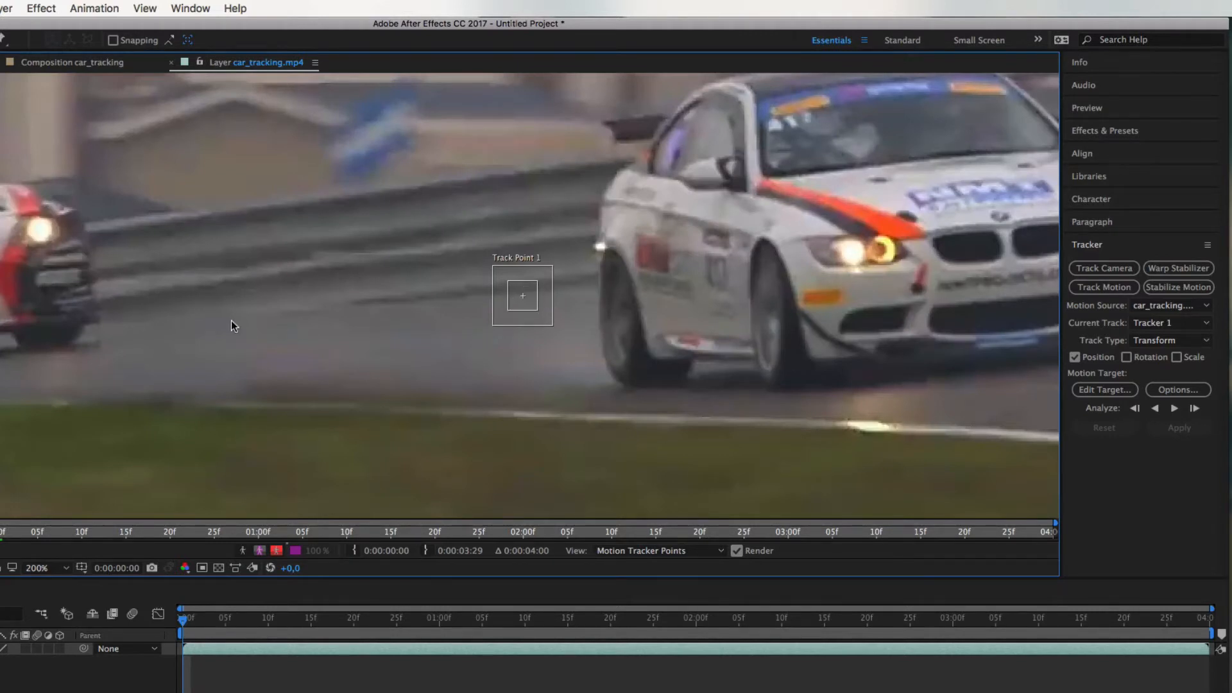
pyautogui.moveTo(214, 305); pyautogui.dragTo(599, 295)
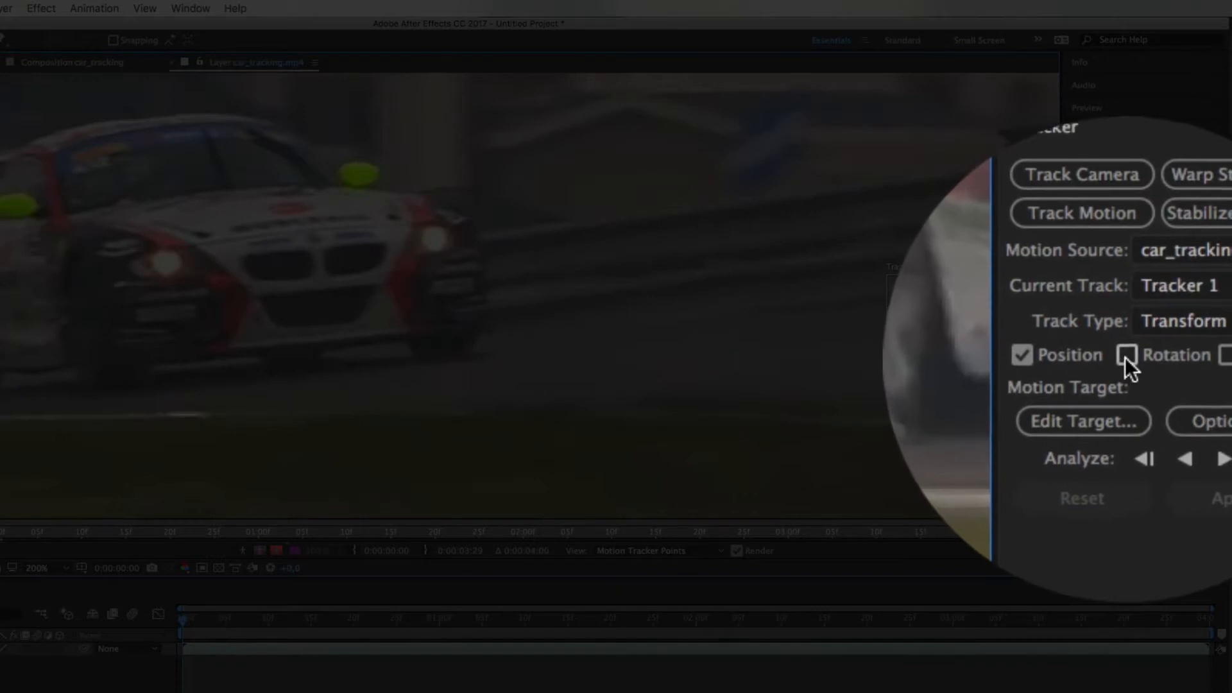
pyautogui.click(1126, 355)
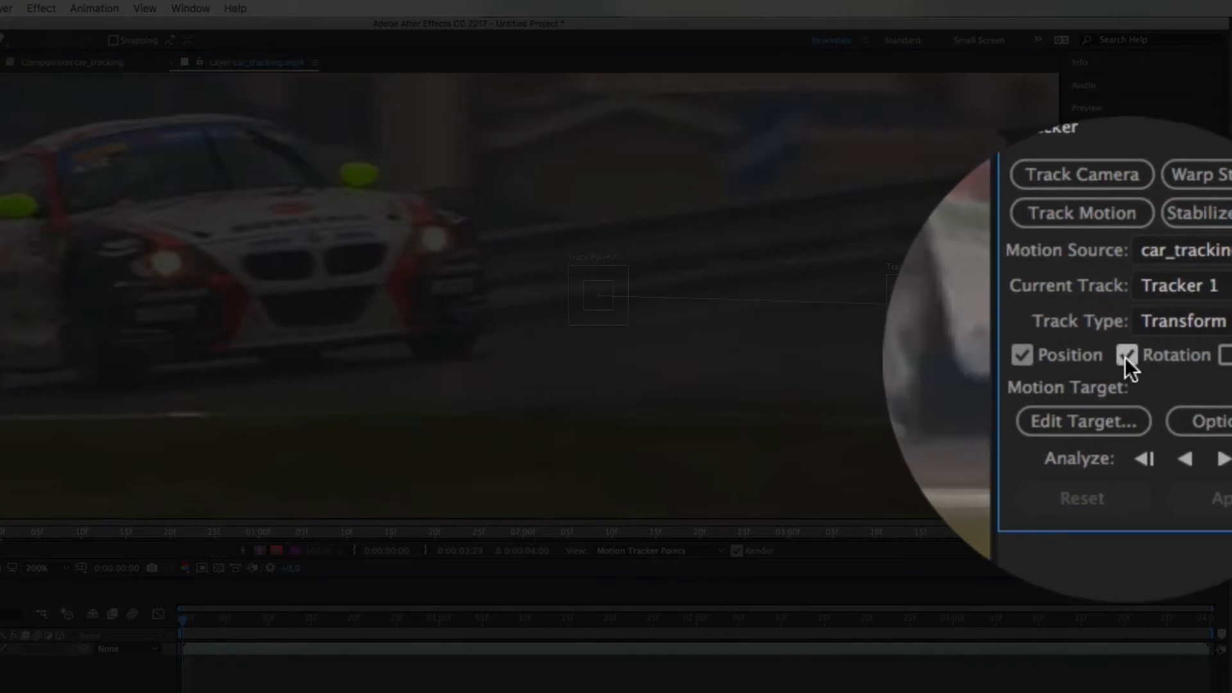
pyautogui.click(1175, 356)
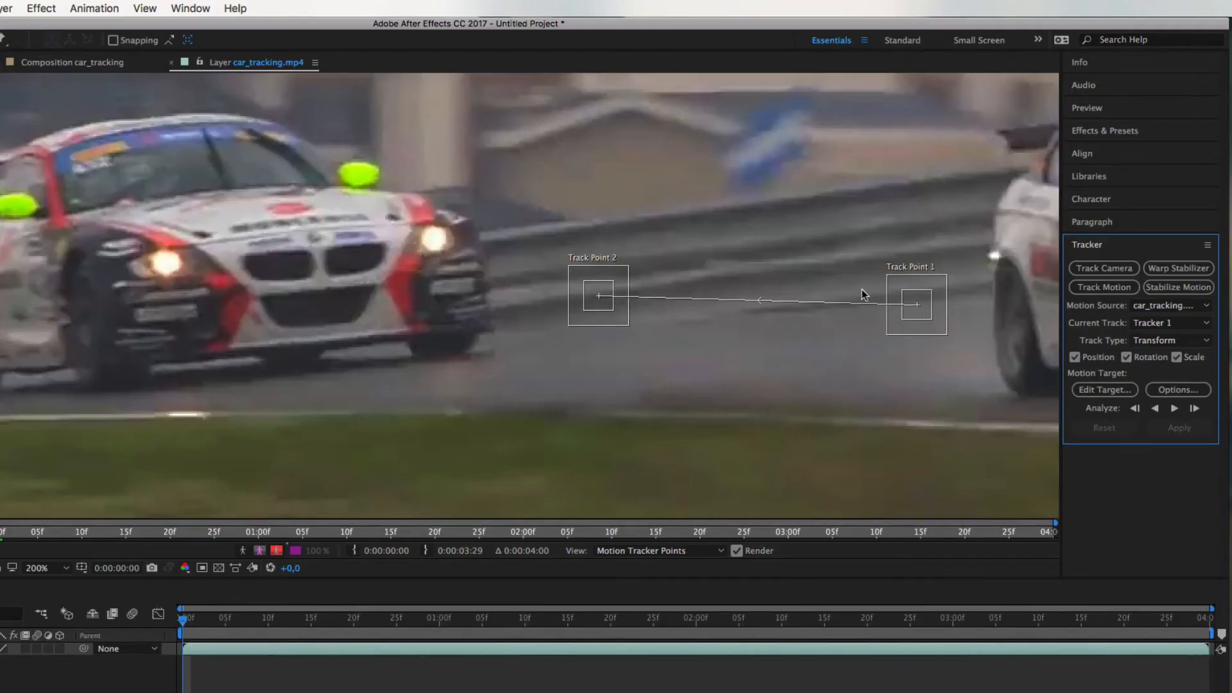
# Place Track Point 2 on the rear car's green side mirror nearest the spoiler and blue mark
pyautogui.moveTo(412, 210); pyautogui.dragTo(489, 231)
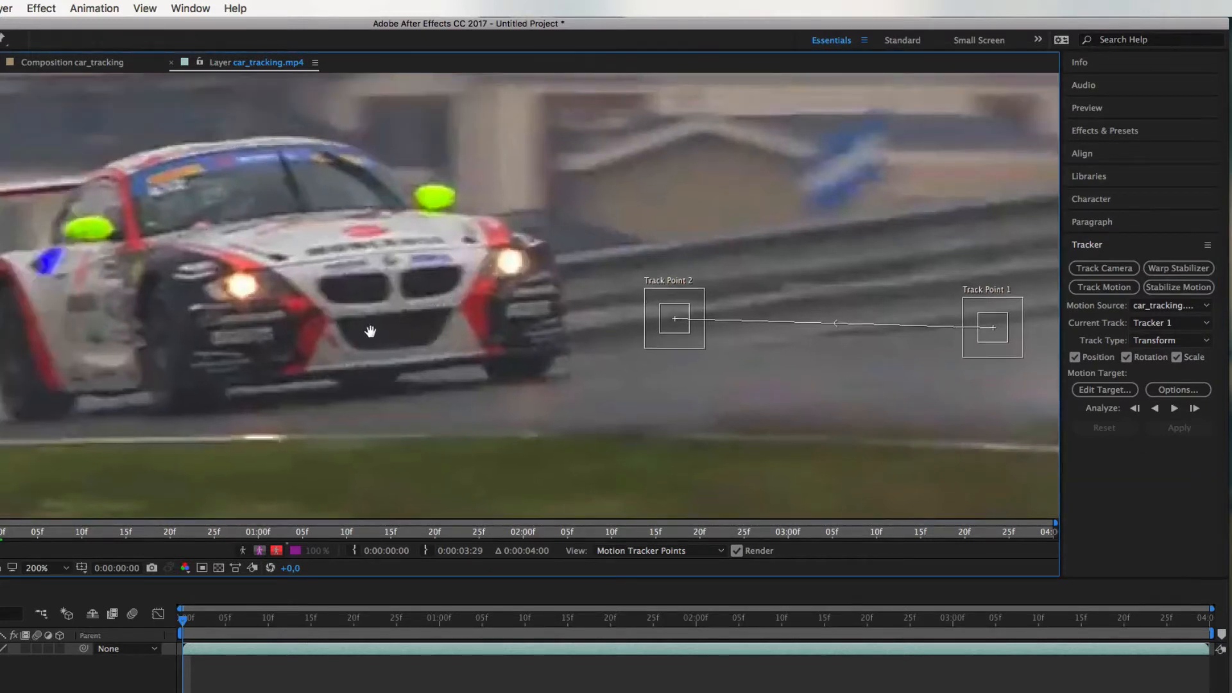
pyautogui.moveTo(365, 330); pyautogui.dragTo(390, 331)
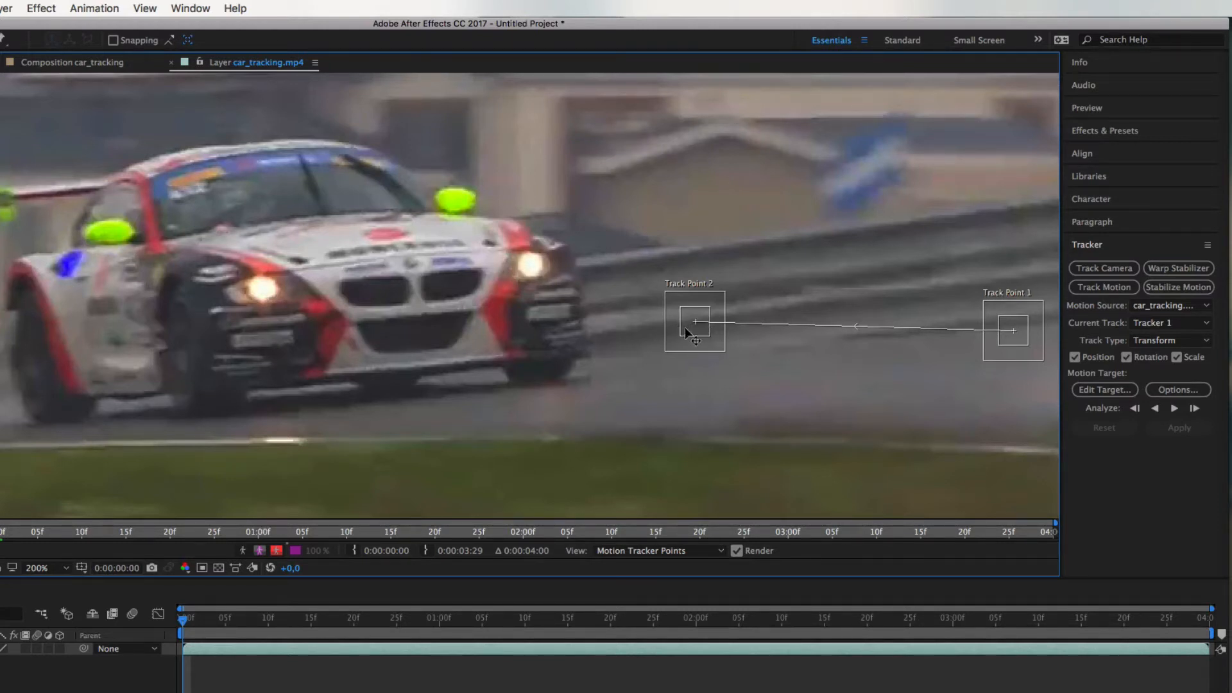
pyautogui.press('.')
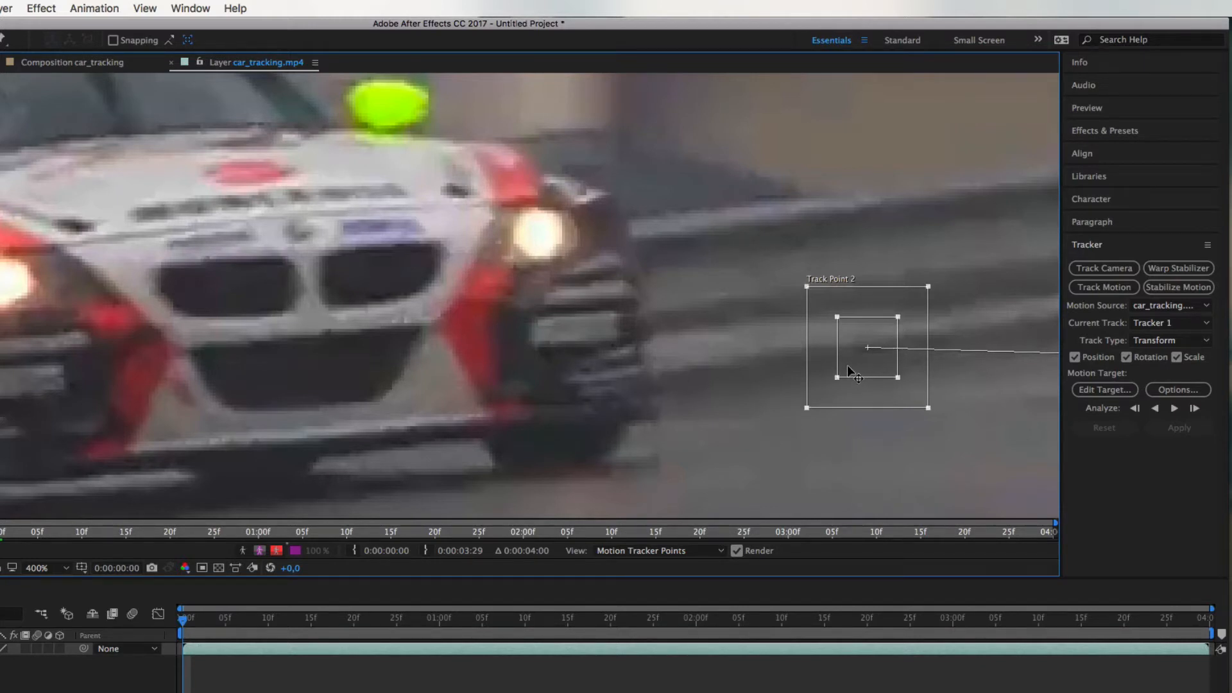
pyautogui.moveTo(872, 349); pyautogui.dragTo(280, 310)
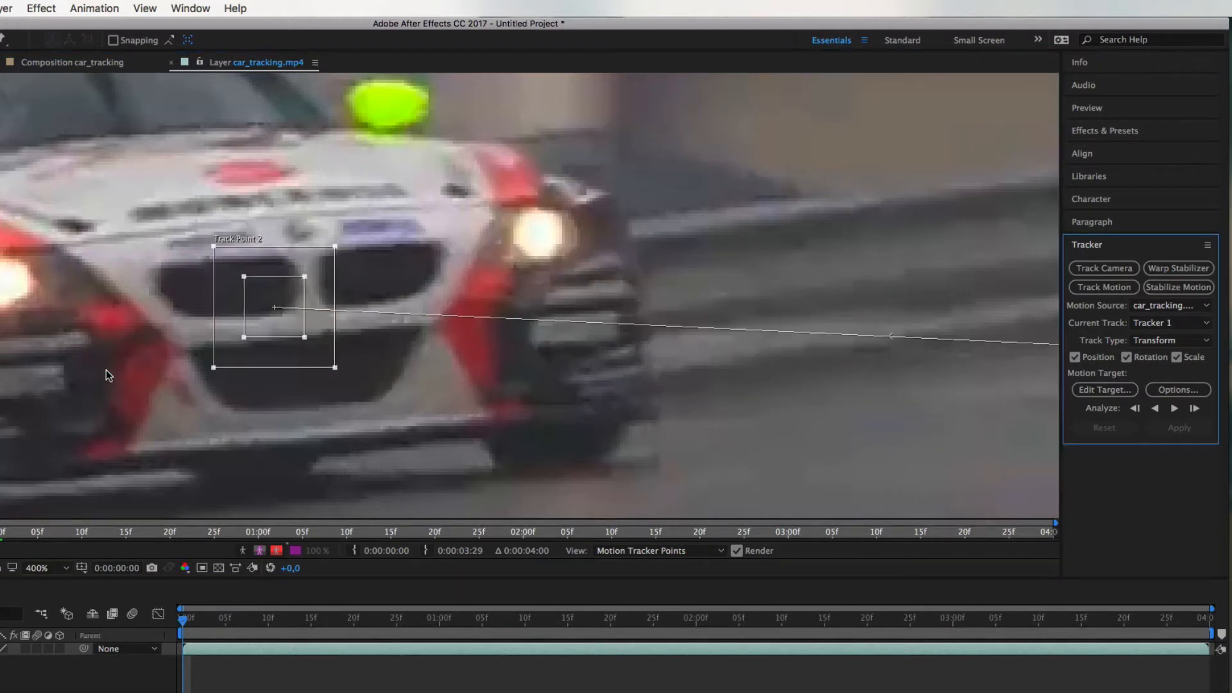
pyautogui.moveTo(122, 343); pyautogui.dragTo(698, 384)
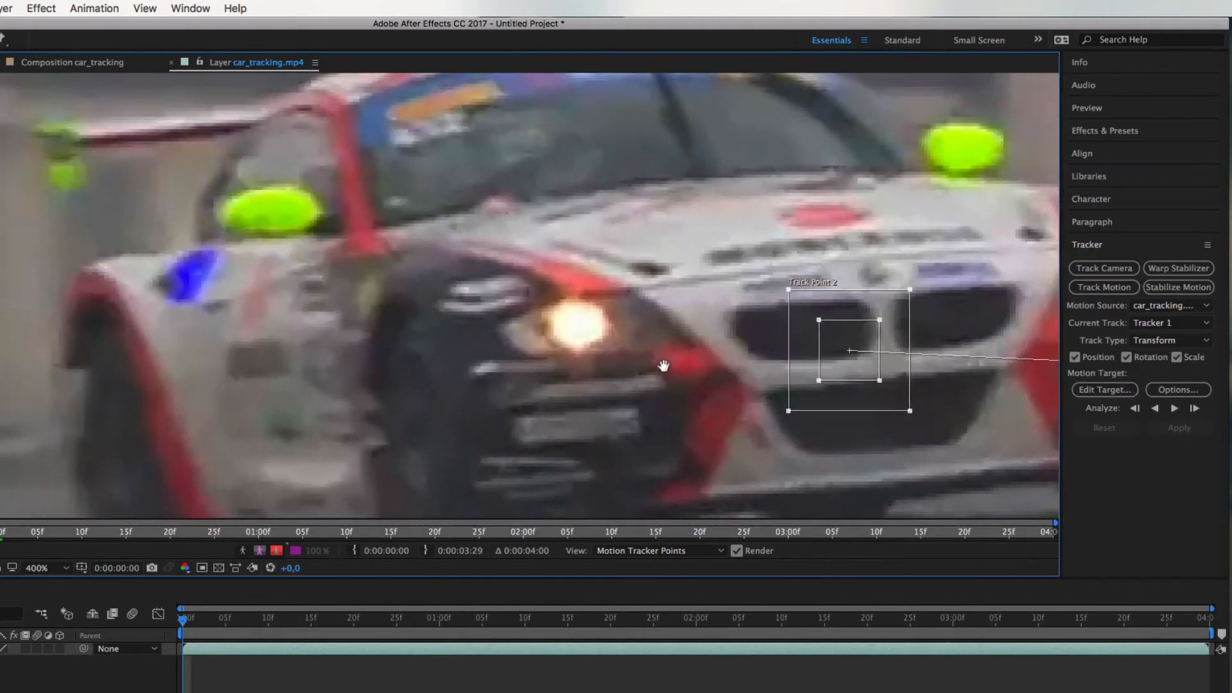
pyautogui.moveTo(831, 363)
pyautogui.mouseDown()
pyautogui.moveTo(431, 313)
pyautogui.moveTo(252, 243)
pyautogui.moveTo(255, 222)
pyautogui.mouseUp()
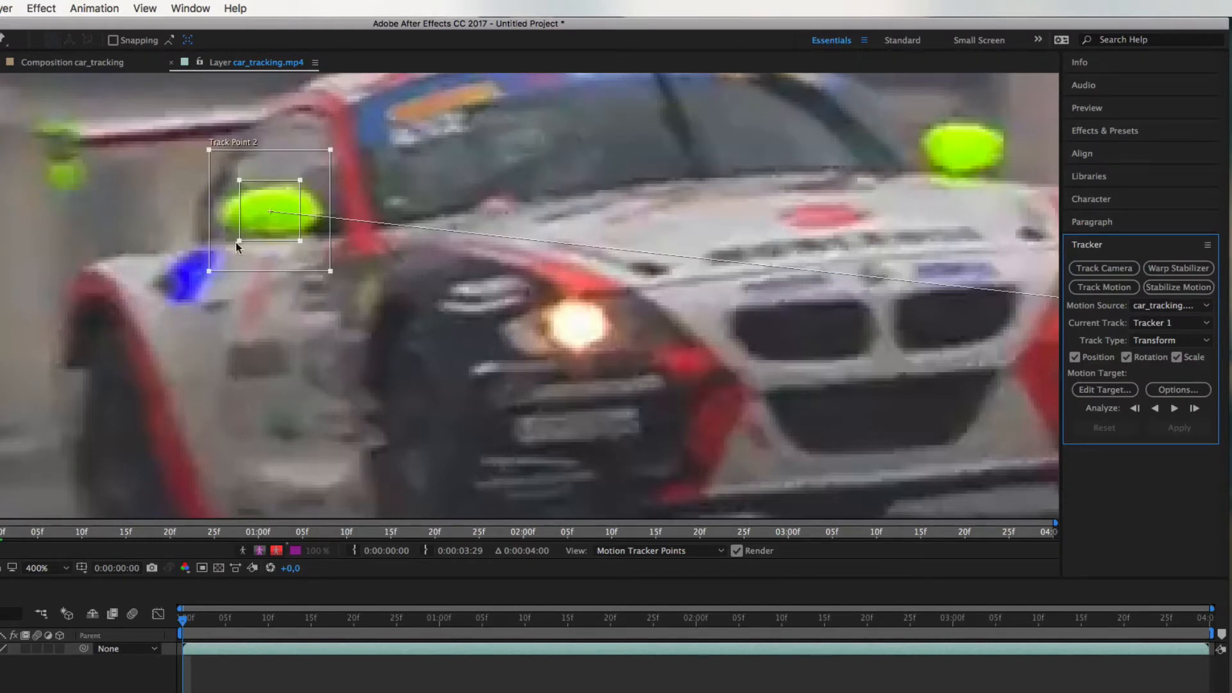
# Fit Track Point 2's feature region around the green mirror and enlarge its search region well beyond it
pyautogui.moveTo(239, 240); pyautogui.dragTo(215, 237)
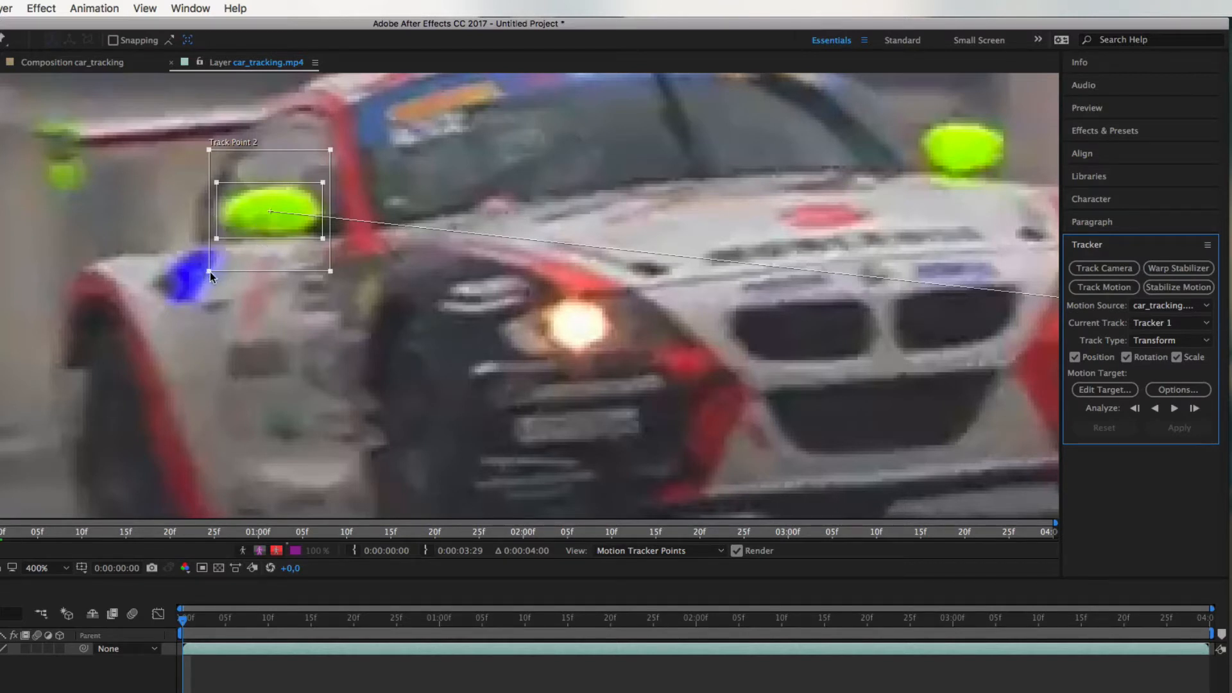
pyautogui.moveTo(210, 272); pyautogui.dragTo(126, 329)
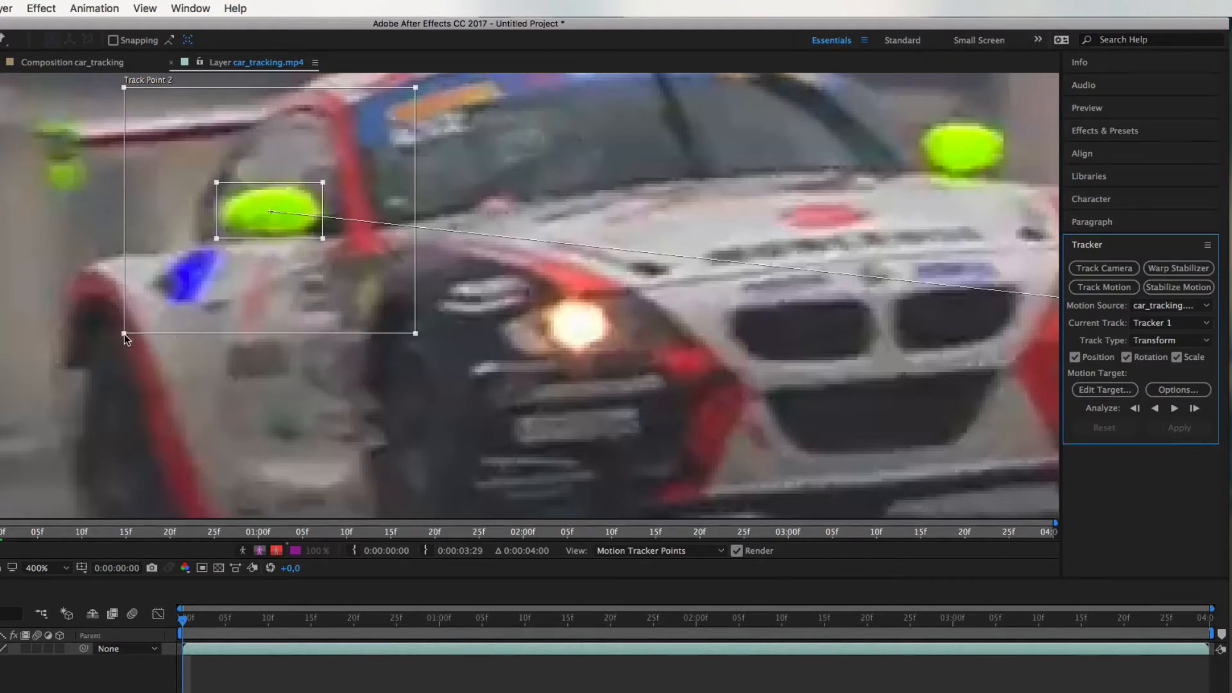
pyautogui.moveTo(124, 334); pyautogui.dragTo(126, 331)
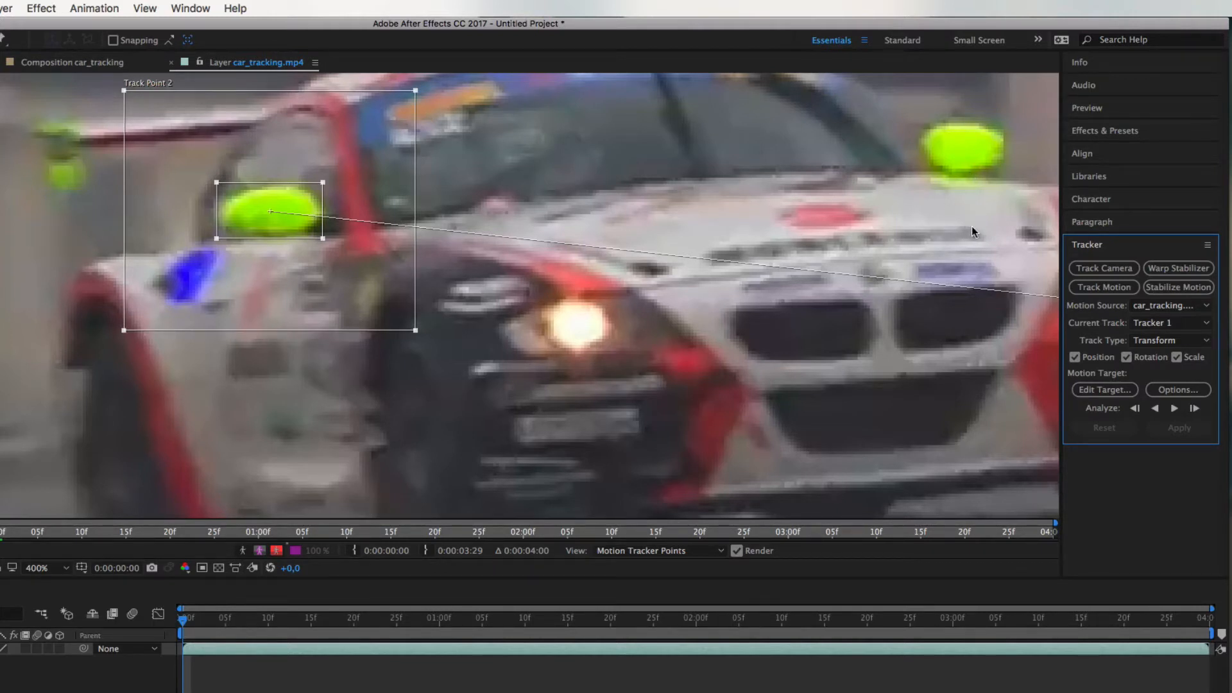
# Place Track Point 1 on the same car's other green side mirror, above the headlight facing the guardrail
pyautogui.moveTo(957, 225); pyautogui.dragTo(564, 235)
pyautogui.moveTo(1037, 242); pyautogui.dragTo(578, 239)
pyautogui.moveTo(977, 267); pyautogui.dragTo(480, 206)
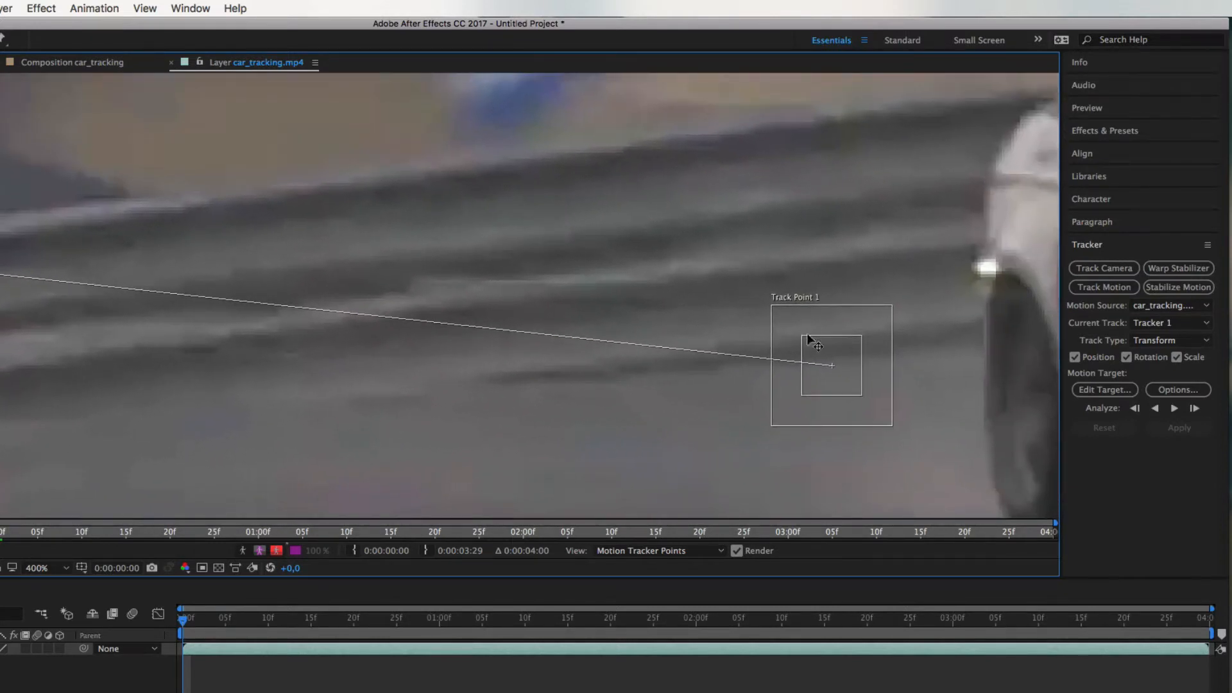
pyautogui.moveTo(784, 376); pyautogui.dragTo(85, 217)
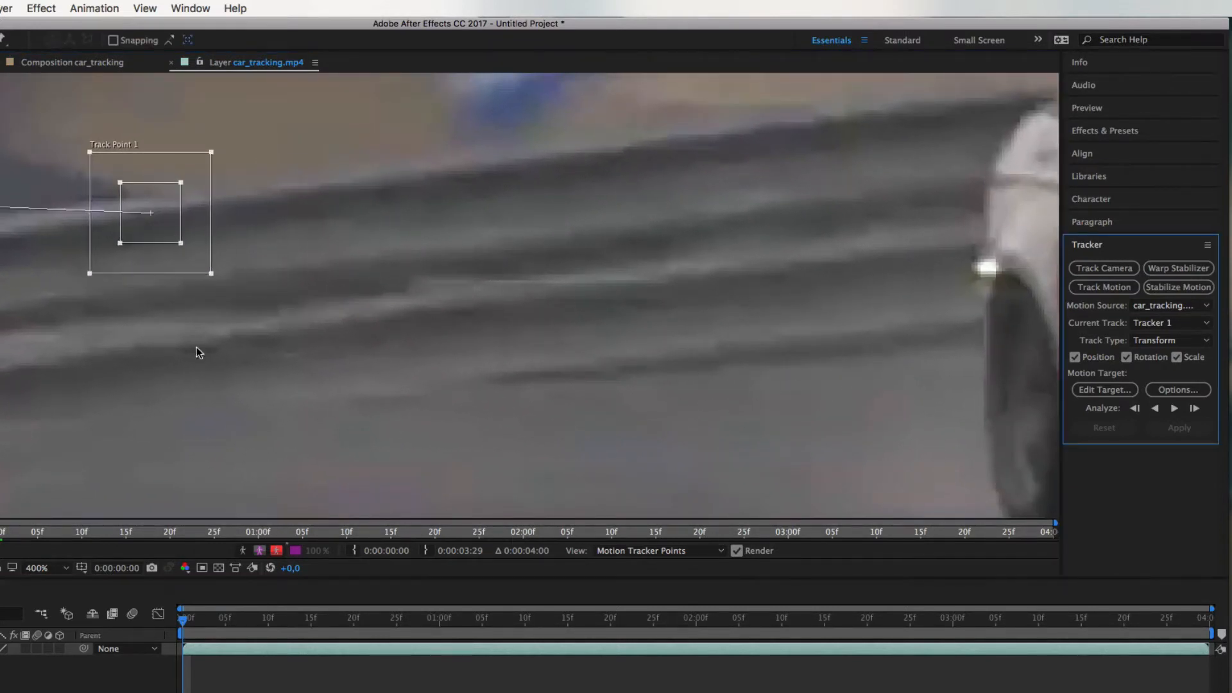
pyautogui.moveTo(134, 358); pyautogui.dragTo(798, 418)
pyautogui.moveTo(807, 299); pyautogui.dragTo(398, 173)
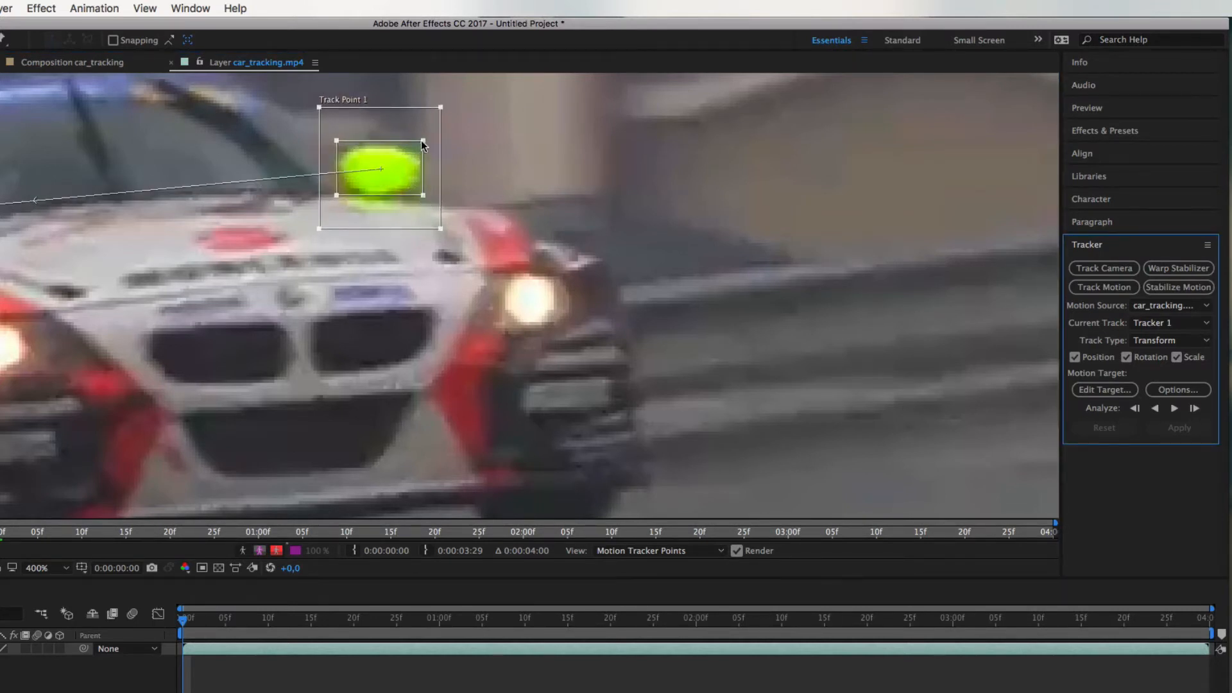
# Adjust Track Point 1's feature region around the green mirror and enlarge its search region
pyautogui.moveTo(421, 141); pyautogui.dragTo(404, 168)
pyautogui.moveTo(439, 228); pyautogui.dragTo(500, 260)
pyautogui.moveTo(335, 347); pyautogui.dragTo(348, 431)
pyautogui.scroll(-2, 347, 295)
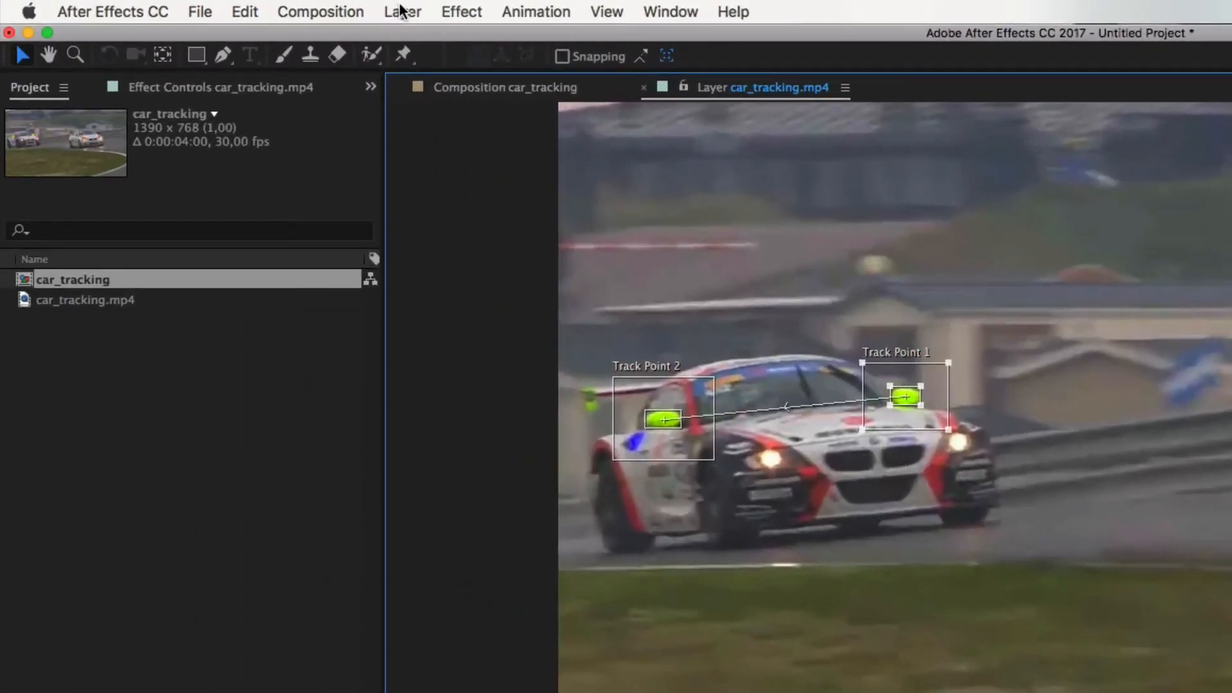
# Add a null object to the composition and set it as the motion target for the tracking data
pyautogui.click(401, 12)
pyautogui.moveTo(448, 44)
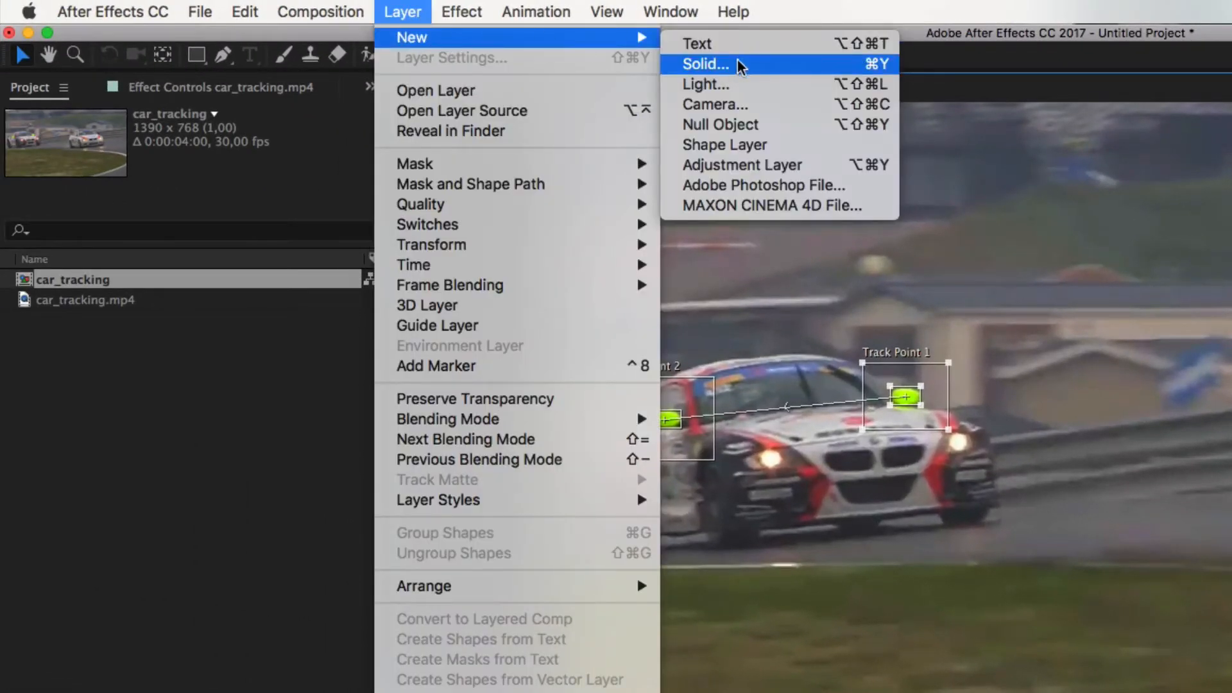
pyautogui.click(782, 128)
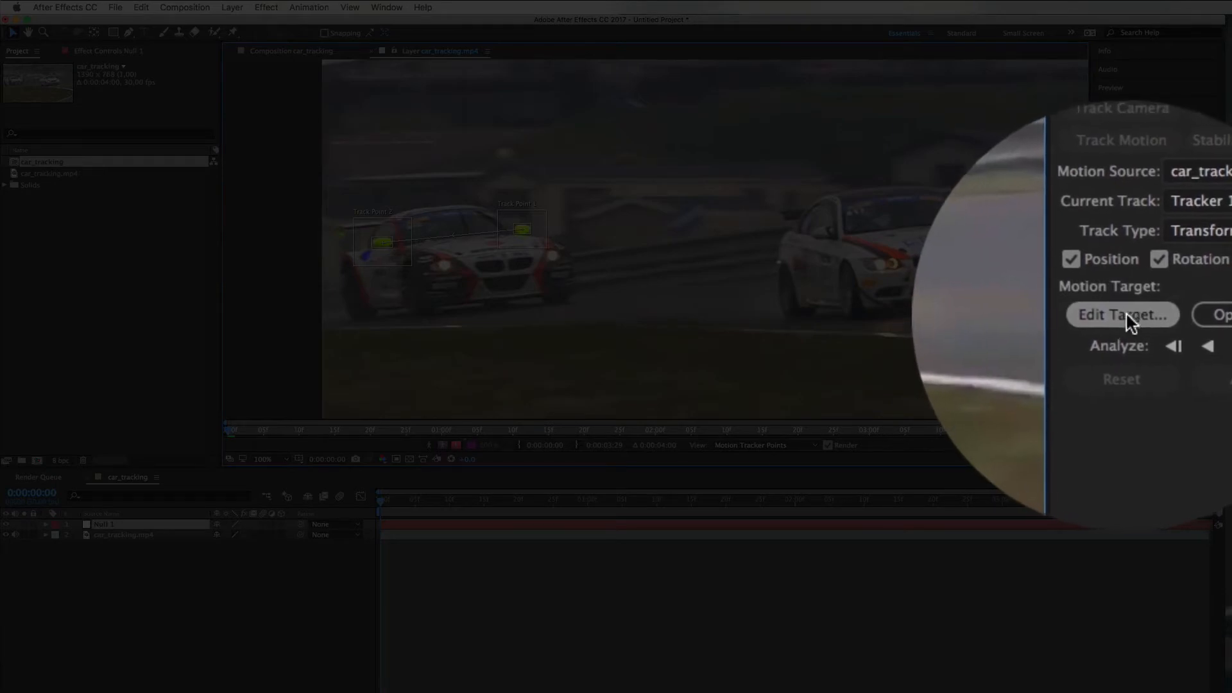
pyautogui.click(1124, 315)
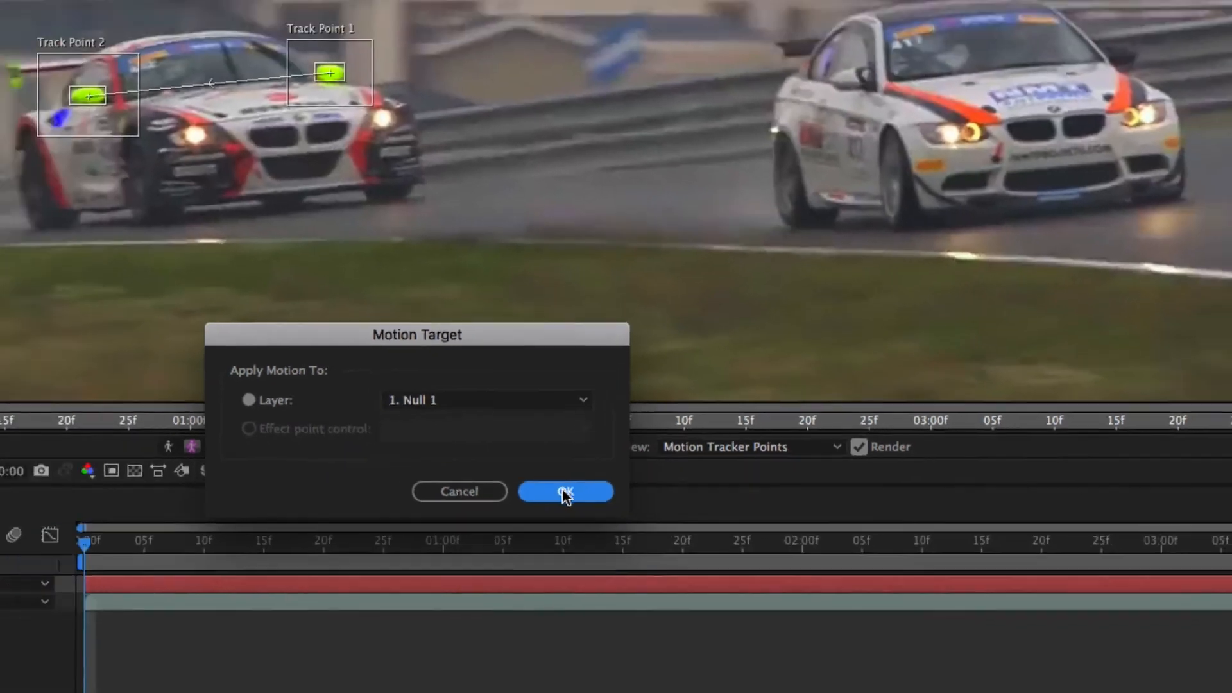
pyautogui.click(565, 492)
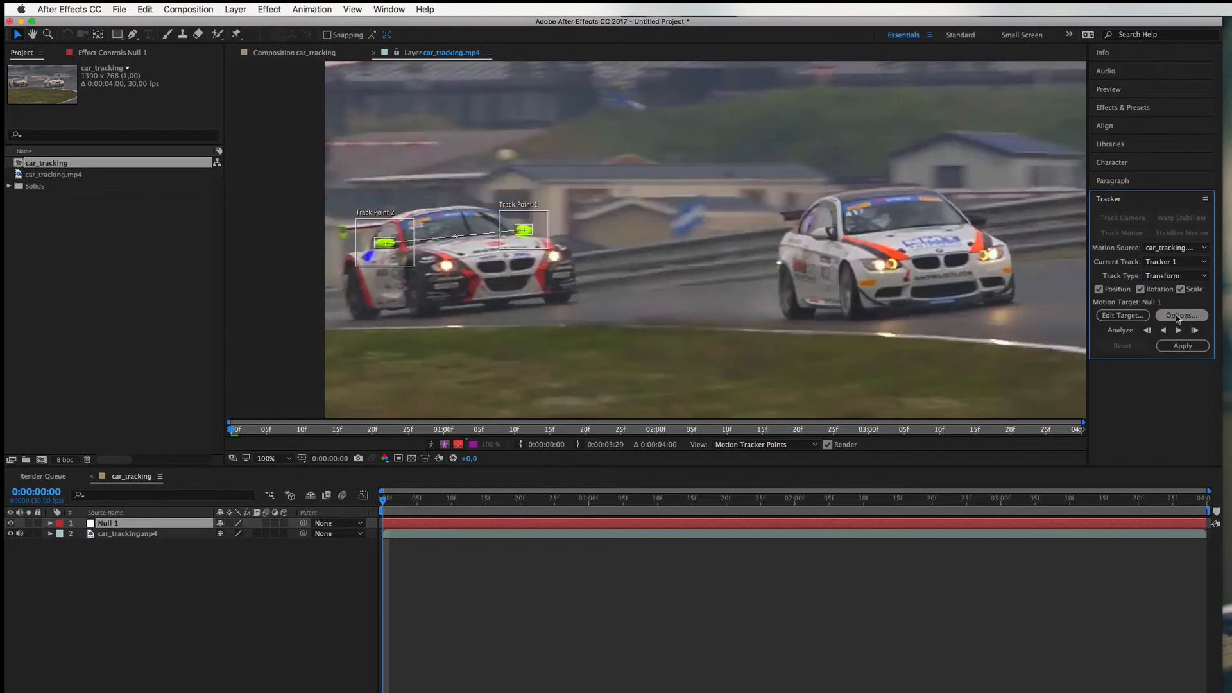
# Set the motion tracker options to the RGB channel and Stop Tracking when confidence falls below the threshold
pyautogui.click(1183, 315)
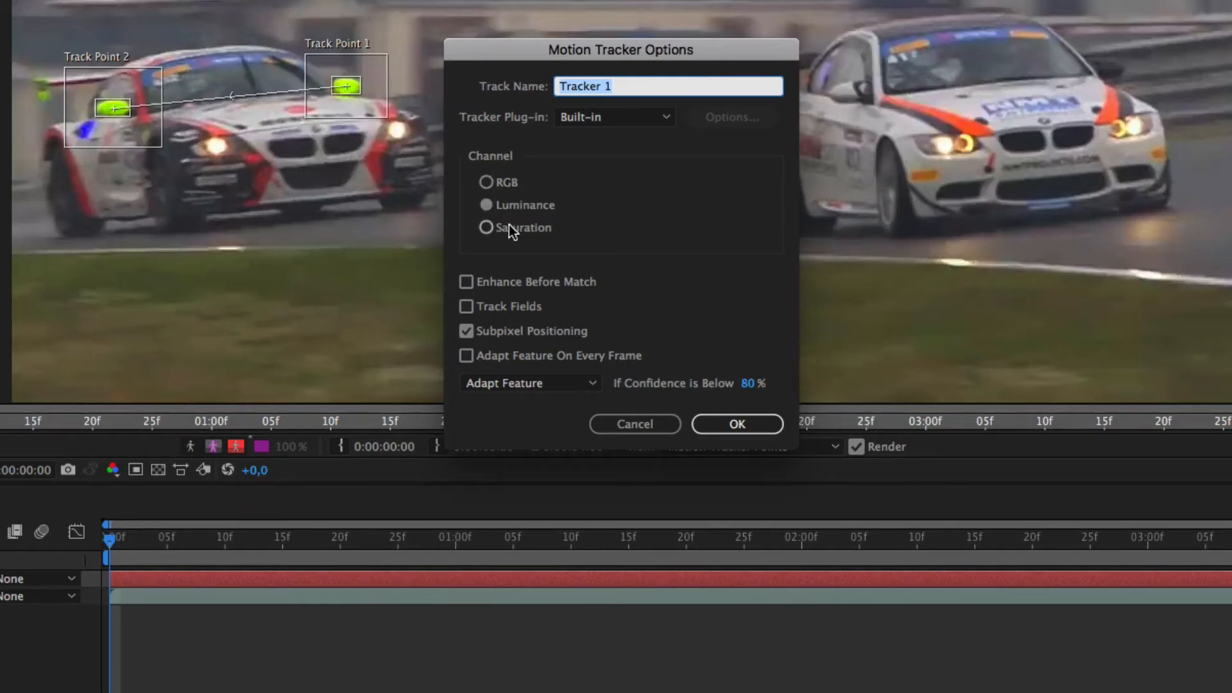
pyautogui.click(501, 182)
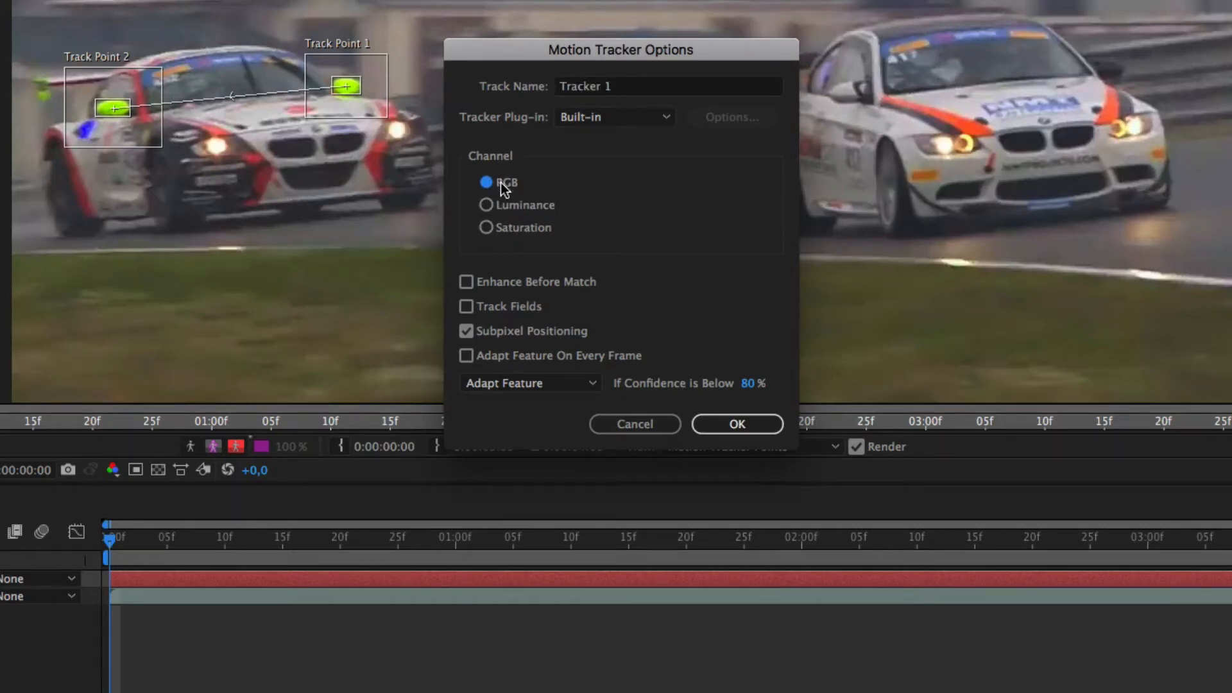
pyautogui.click(591, 384)
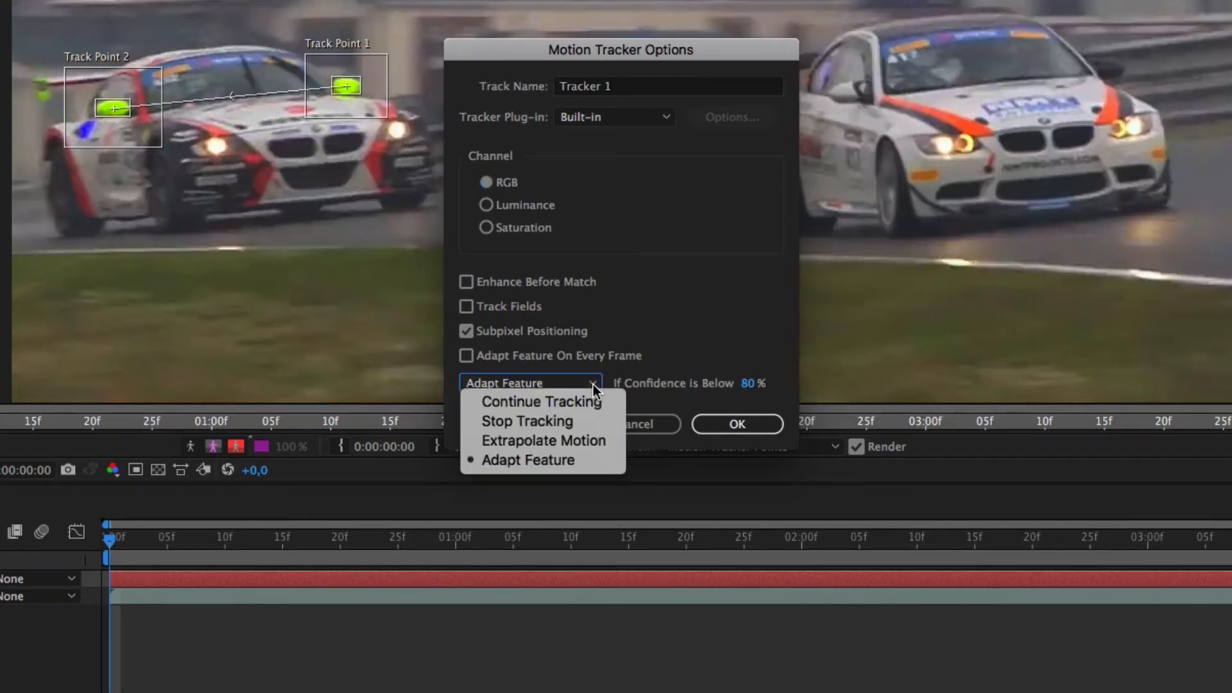
pyautogui.click(530, 424)
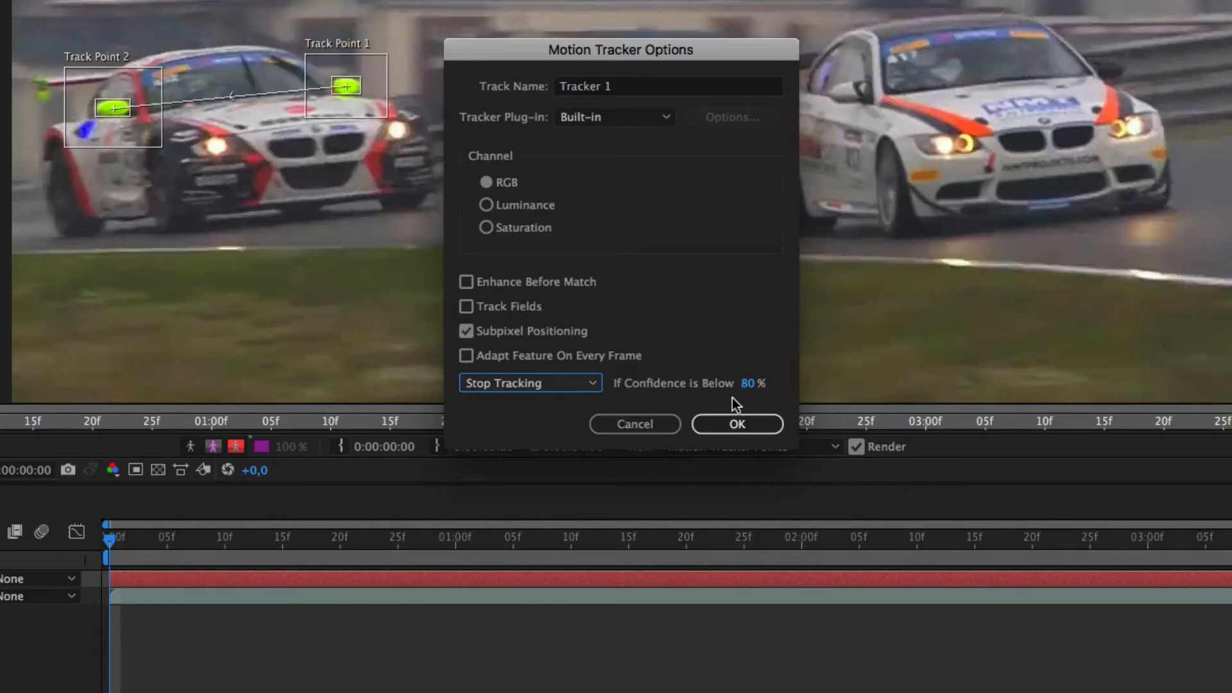
pyautogui.click(738, 425)
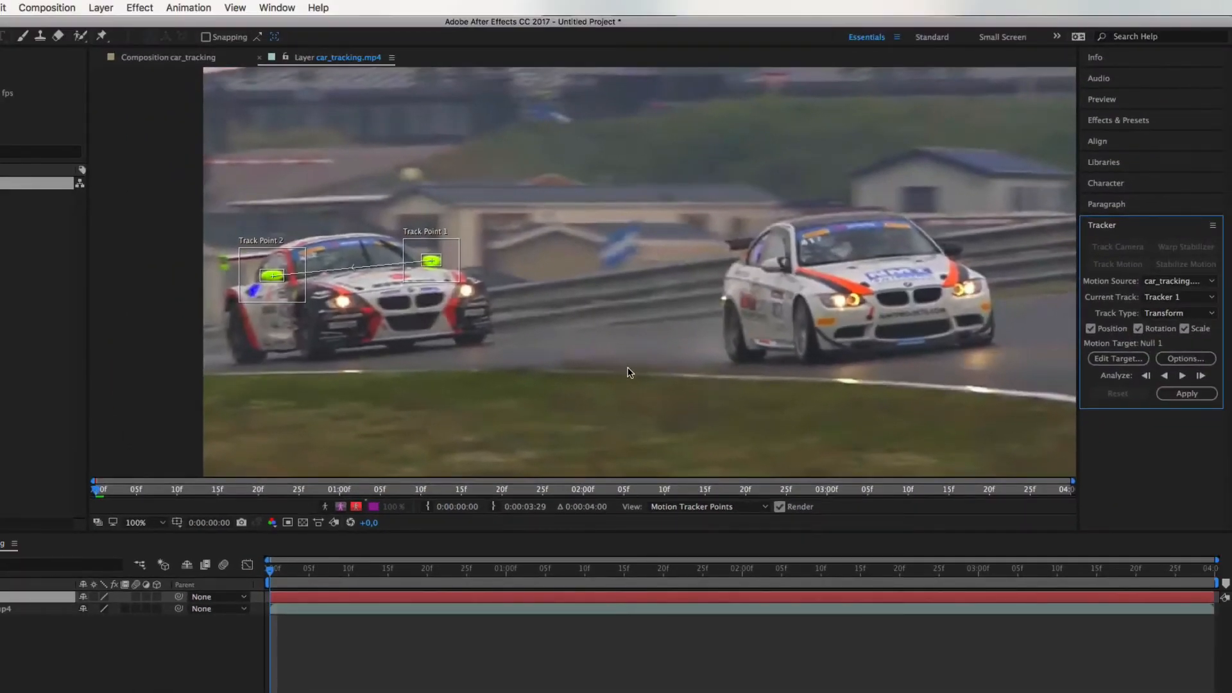
# Analyze both track points forward from the first frame, pausing at 0:00:01:06 and continuing to 0:00:01:28
pyautogui.scroll(-2, 645, 368)
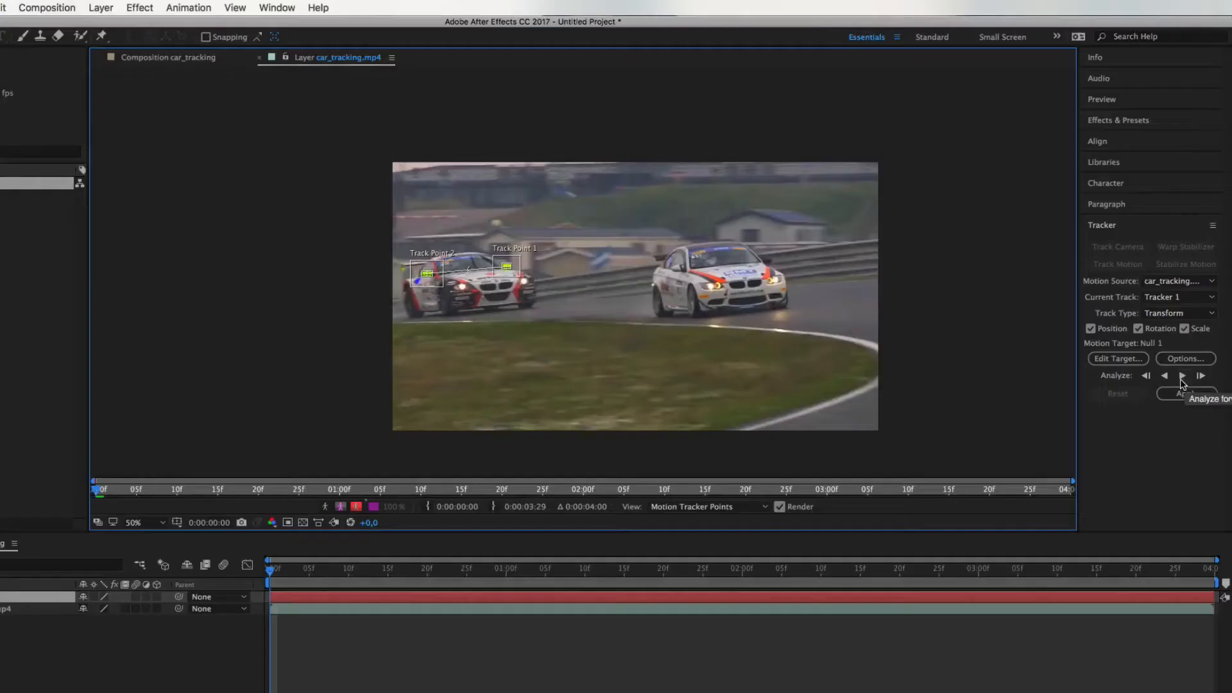
pyautogui.click(1182, 376)
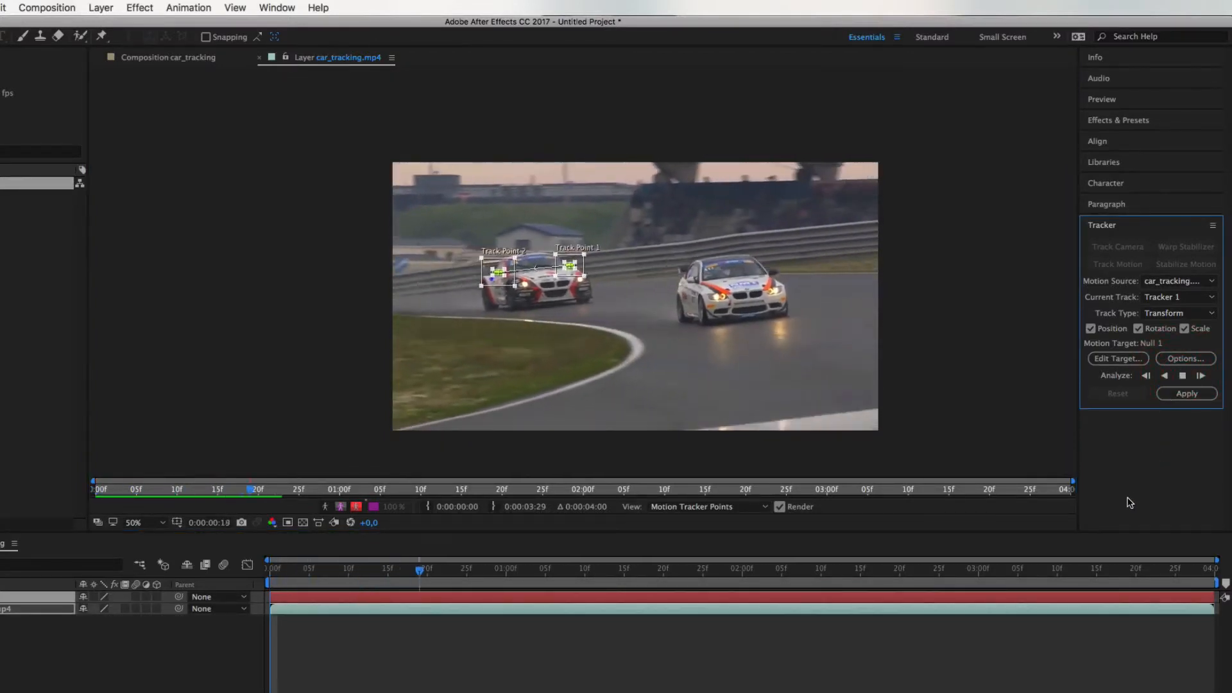
pyautogui.press('space')
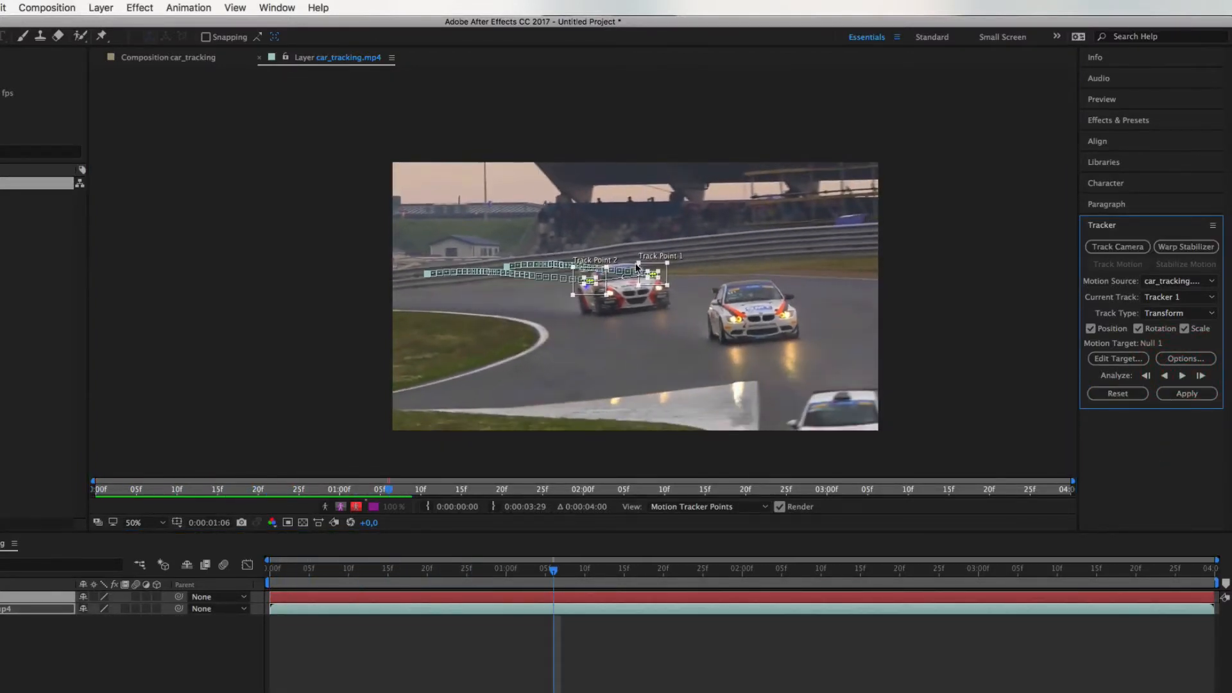
pyautogui.scroll(2, 661, 244)
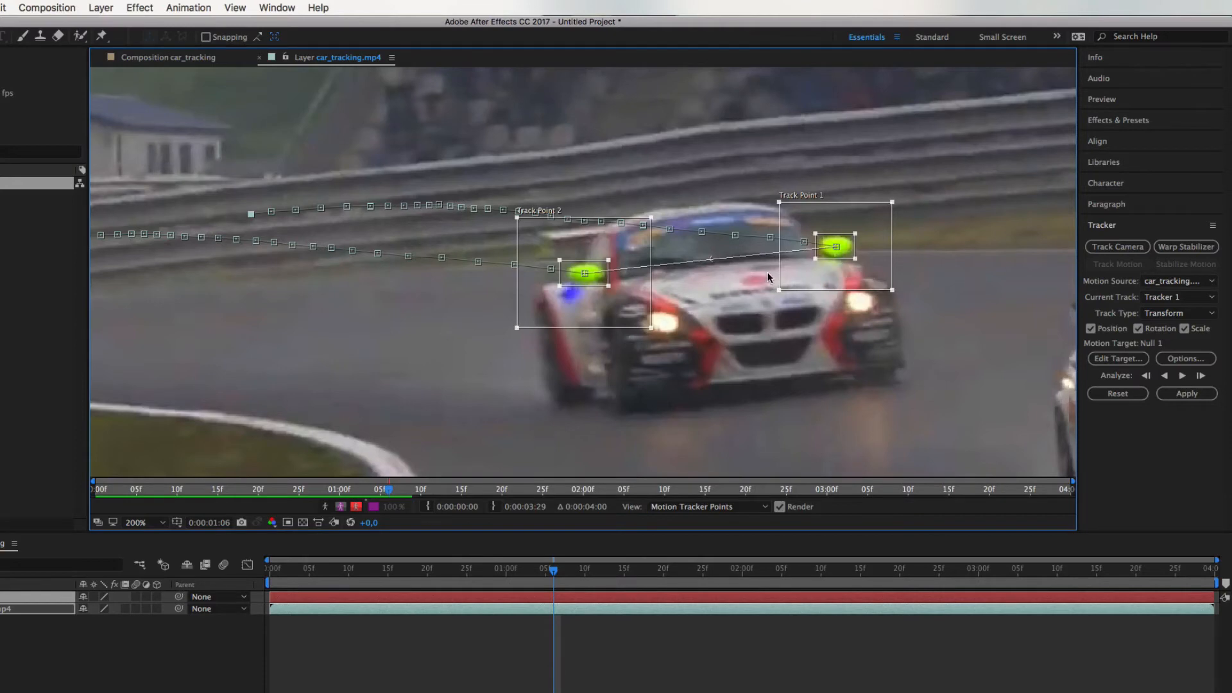
pyautogui.click(1183, 376)
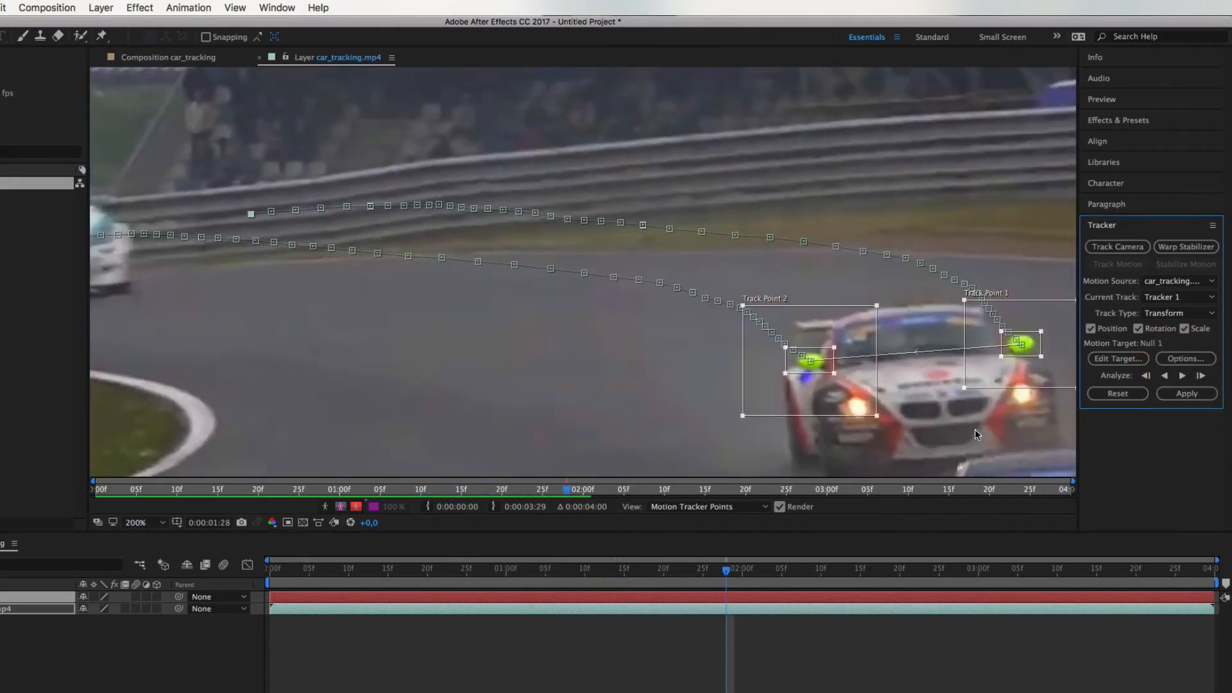
# Shrink the feature and search regions of both track points around the green mirrors and continue the forward analysis to 0:00:02:22
pyautogui.moveTo(975, 428); pyautogui.dragTo(620, 342)
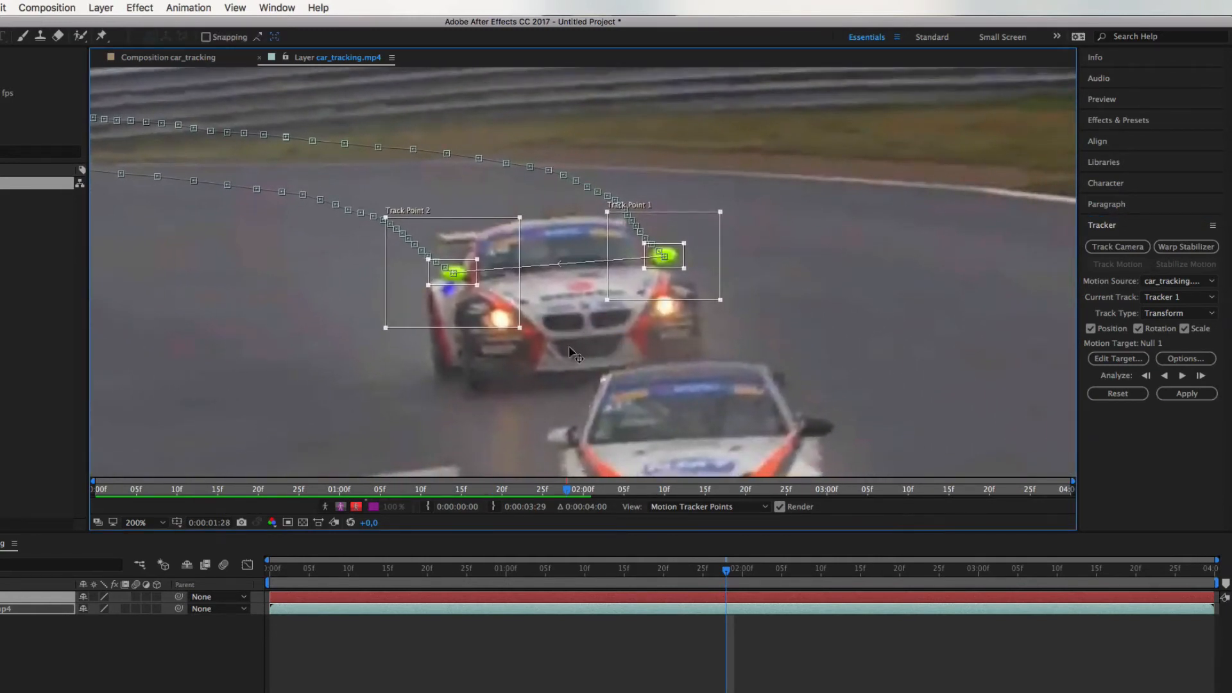
pyautogui.scroll(1, 569, 345)
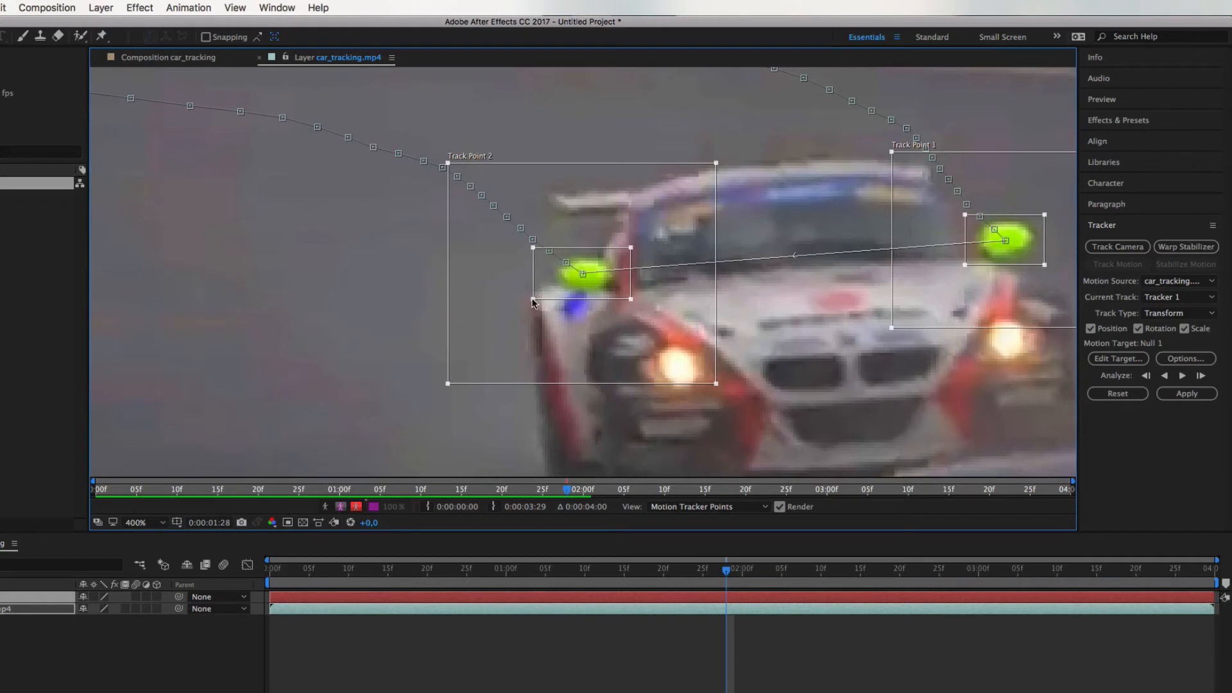
pyautogui.moveTo(533, 300); pyautogui.dragTo(547, 296)
pyautogui.moveTo(448, 383); pyautogui.dragTo(470, 350)
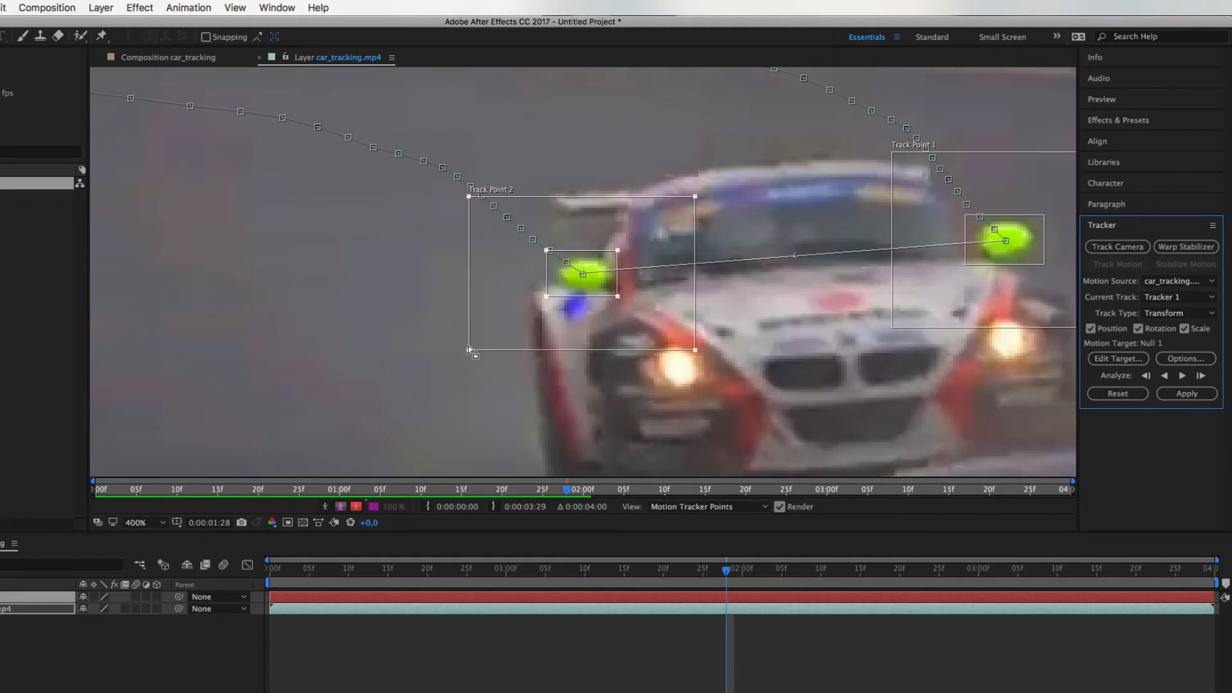
pyautogui.press('/')
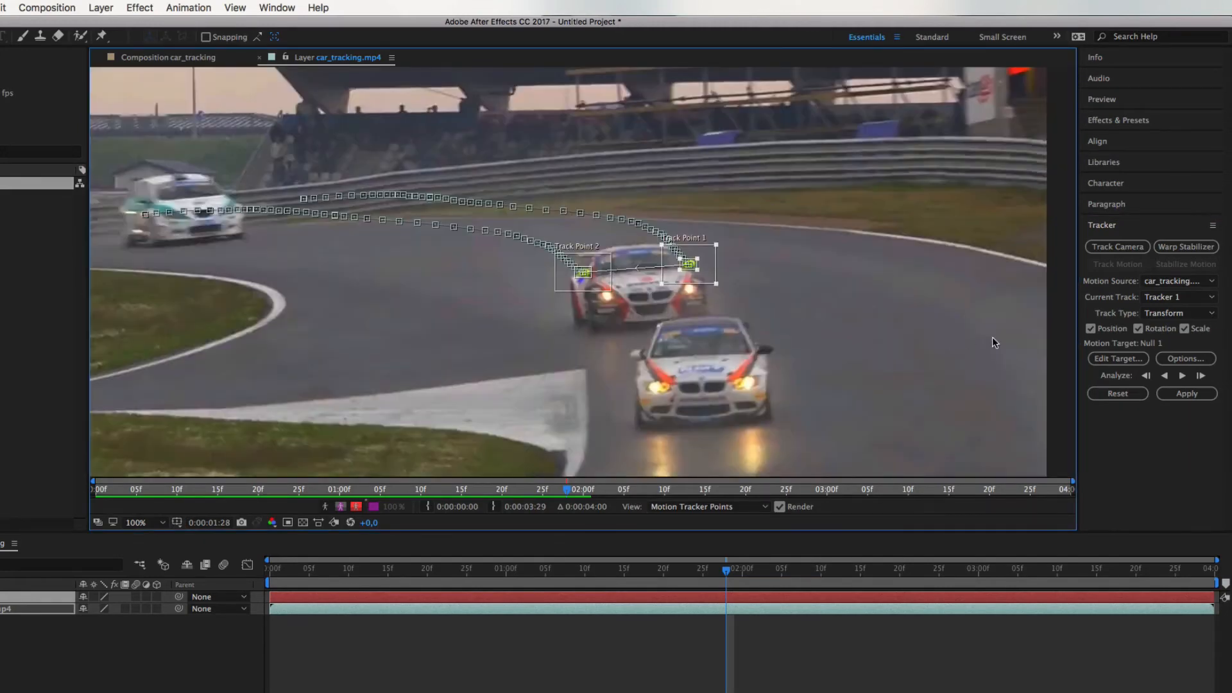
pyautogui.click(1182, 377)
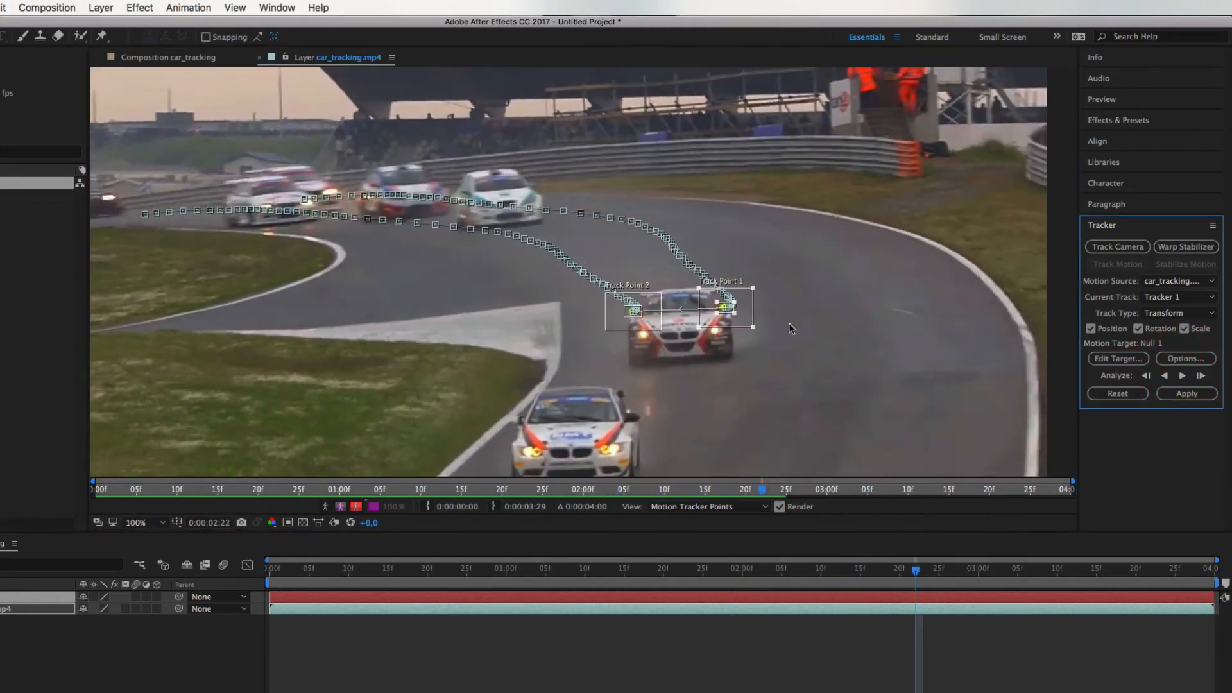
# At 0:00:02:22, tighten the feature and search regions of Track Point 2 and Track Point 1 around the smaller green mirrors
pyautogui.scroll(2, 691, 321)
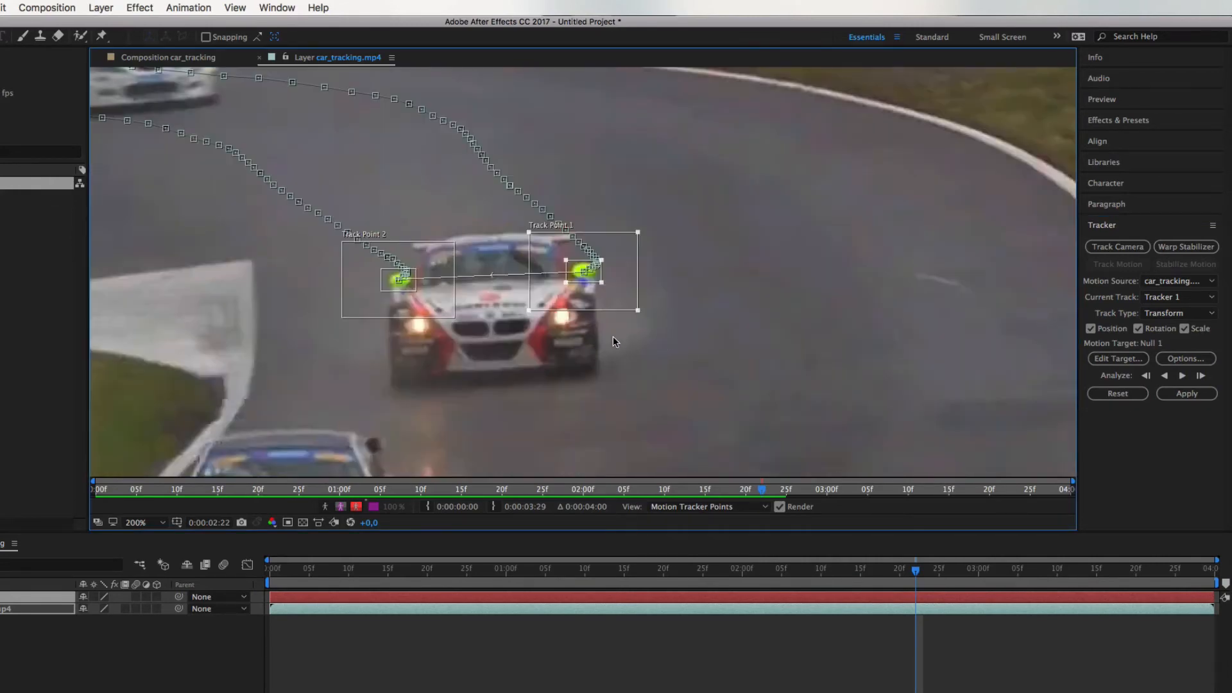
pyautogui.press('.')
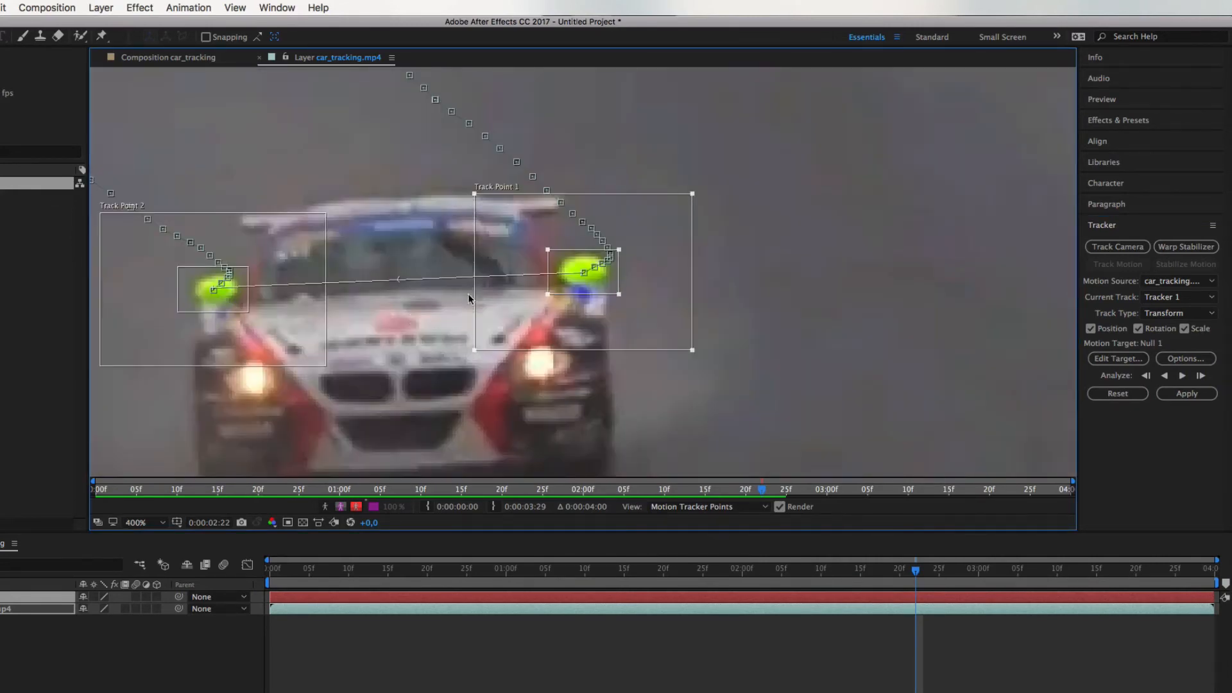
pyautogui.moveTo(396, 355); pyautogui.dragTo(499, 334)
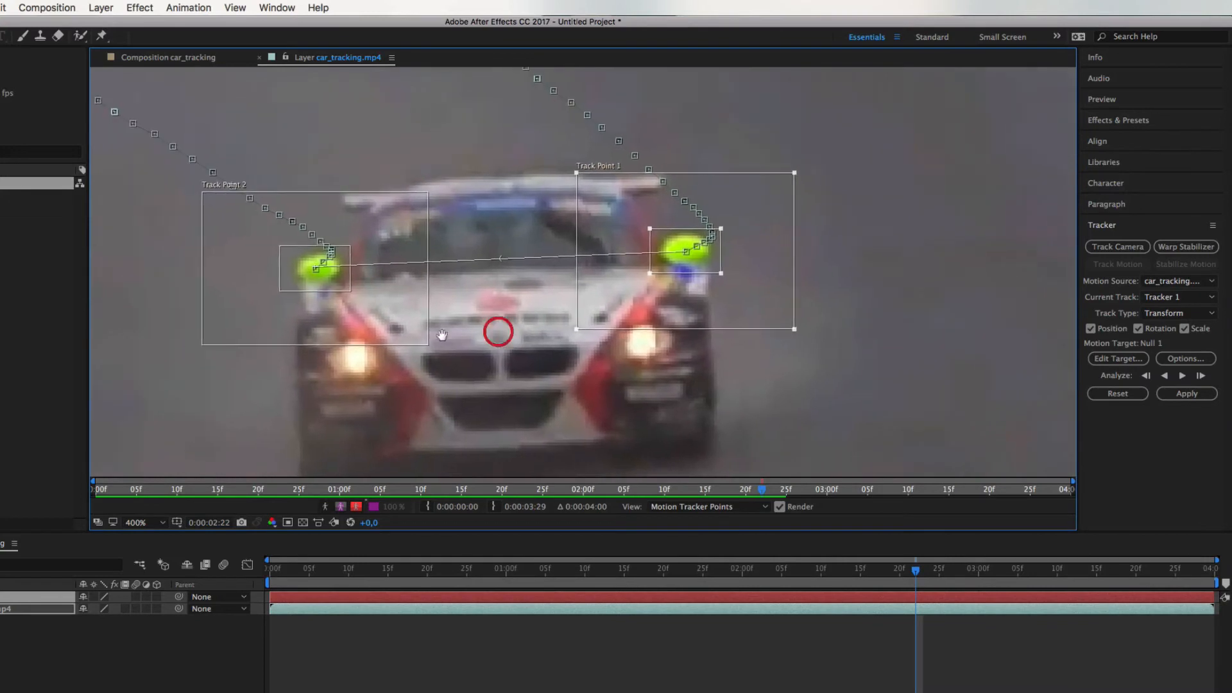
pyautogui.click(279, 290)
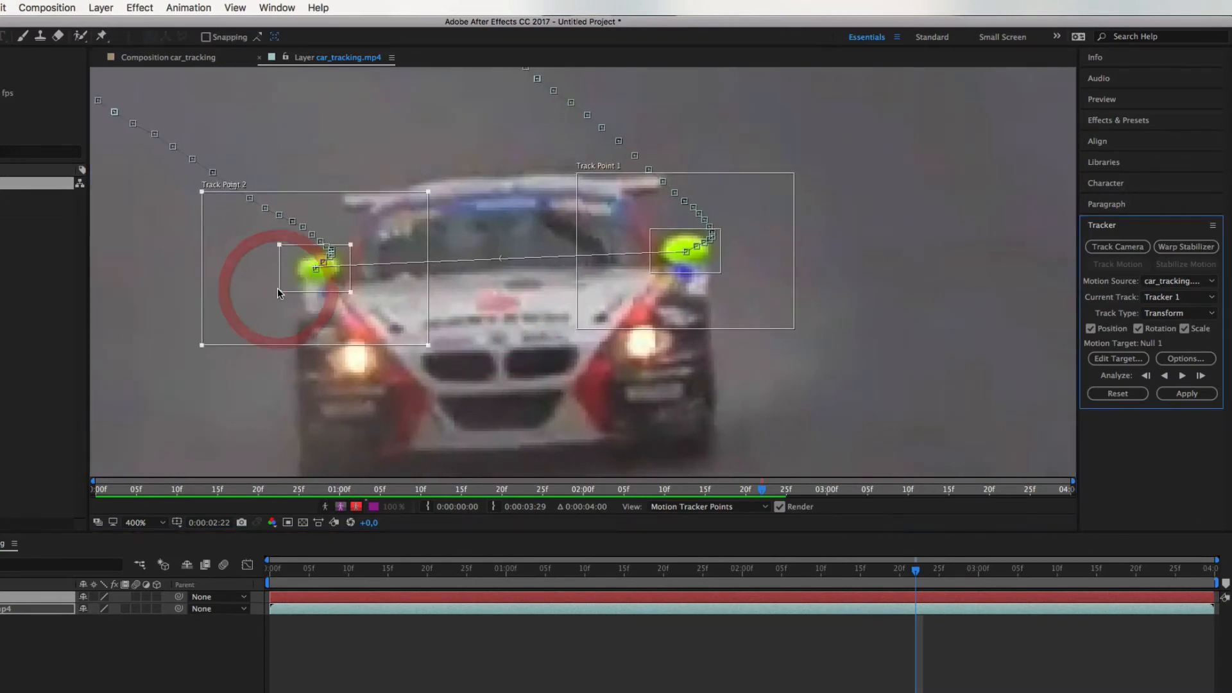
pyautogui.moveTo(280, 292); pyautogui.dragTo(286, 288)
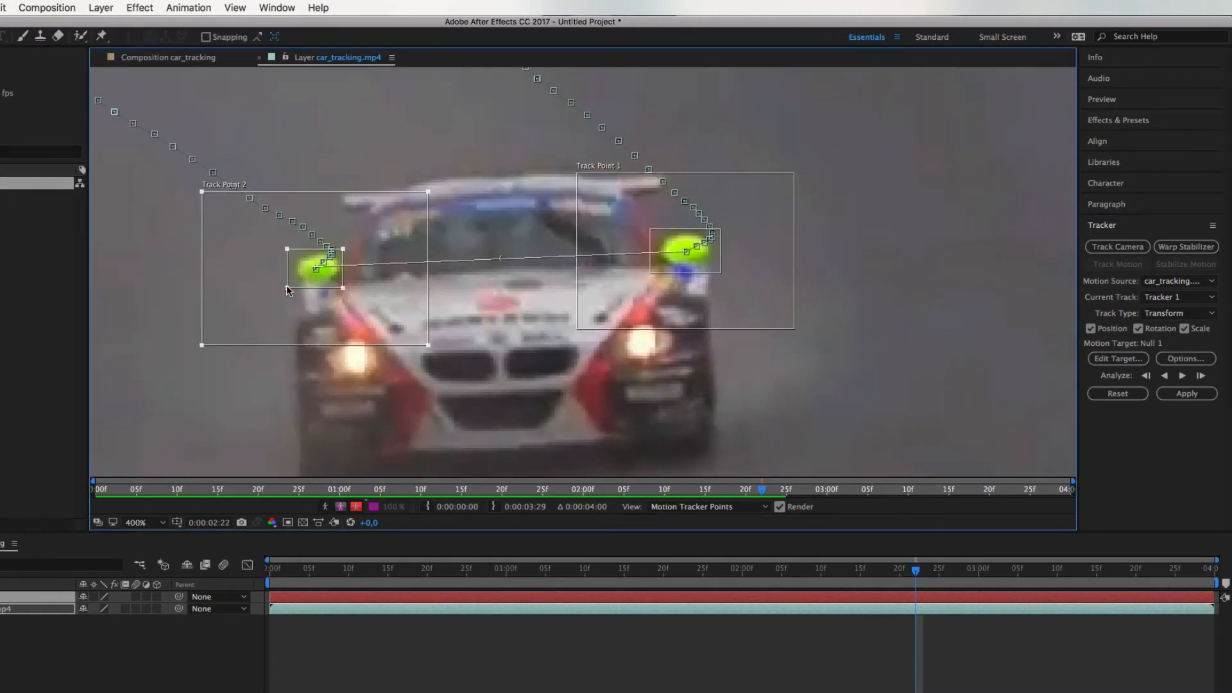
pyautogui.moveTo(201, 345); pyautogui.dragTo(226, 331)
pyautogui.click(650, 274)
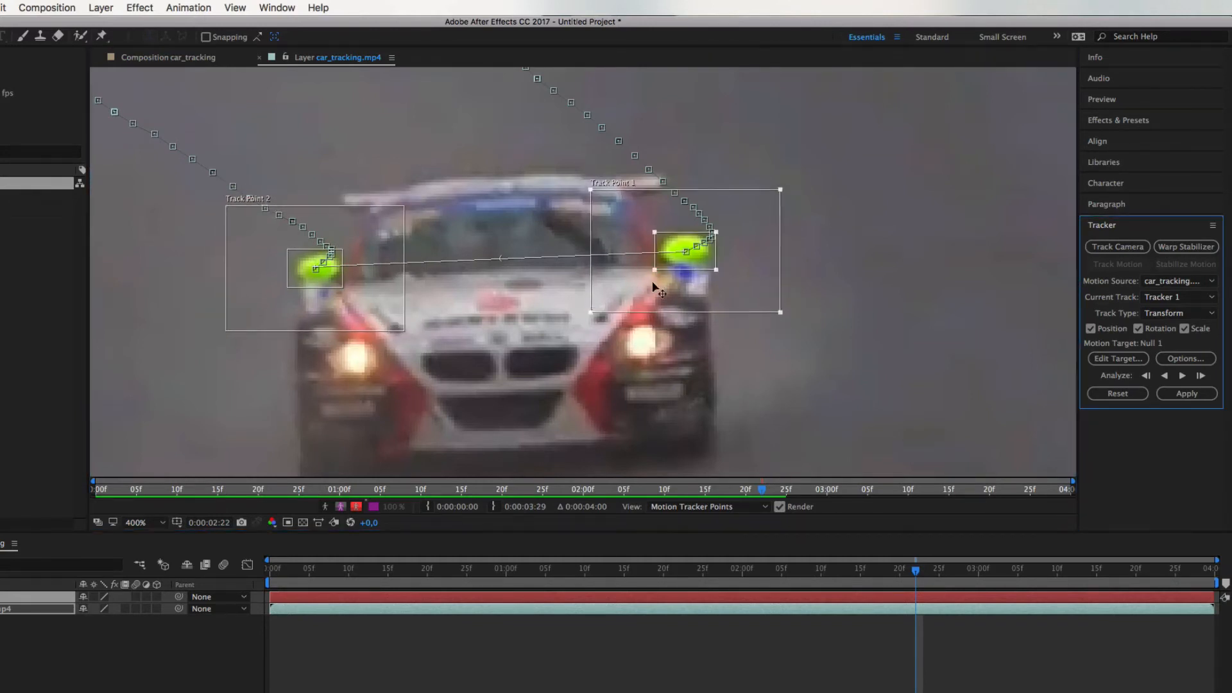
# Analyze the remaining footage forward to the last frame at 0:00:03:29
pyautogui.press(',')
pyautogui.press(',')
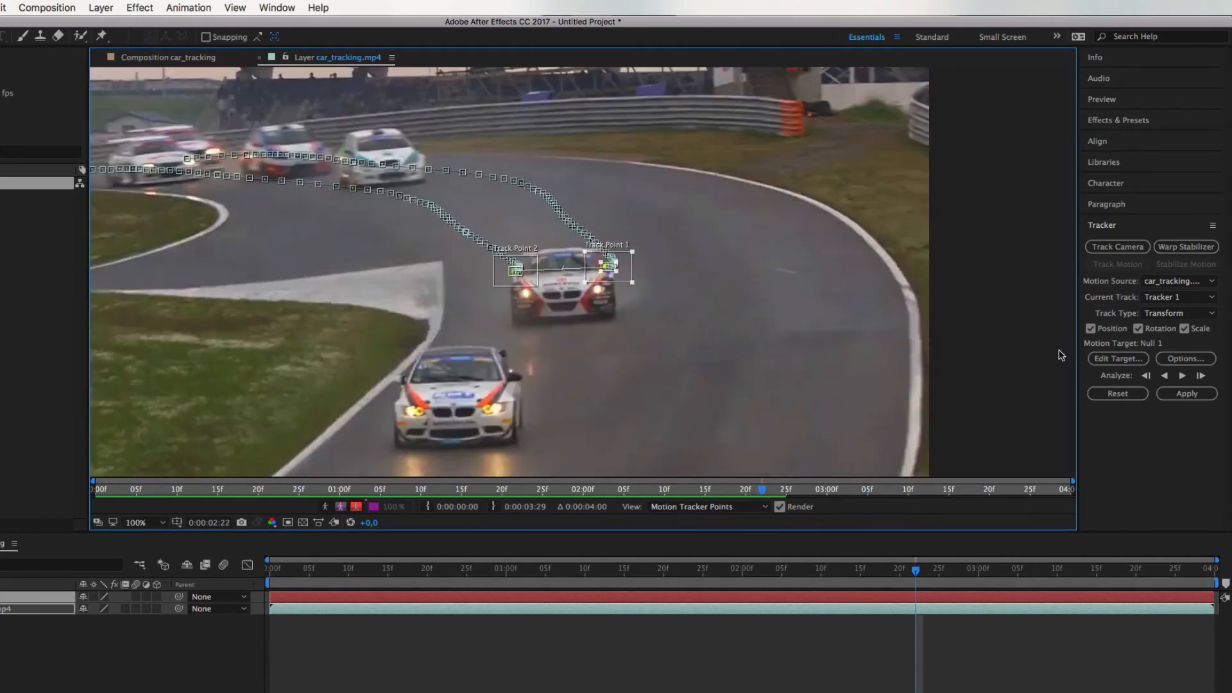
pyautogui.click(1182, 376)
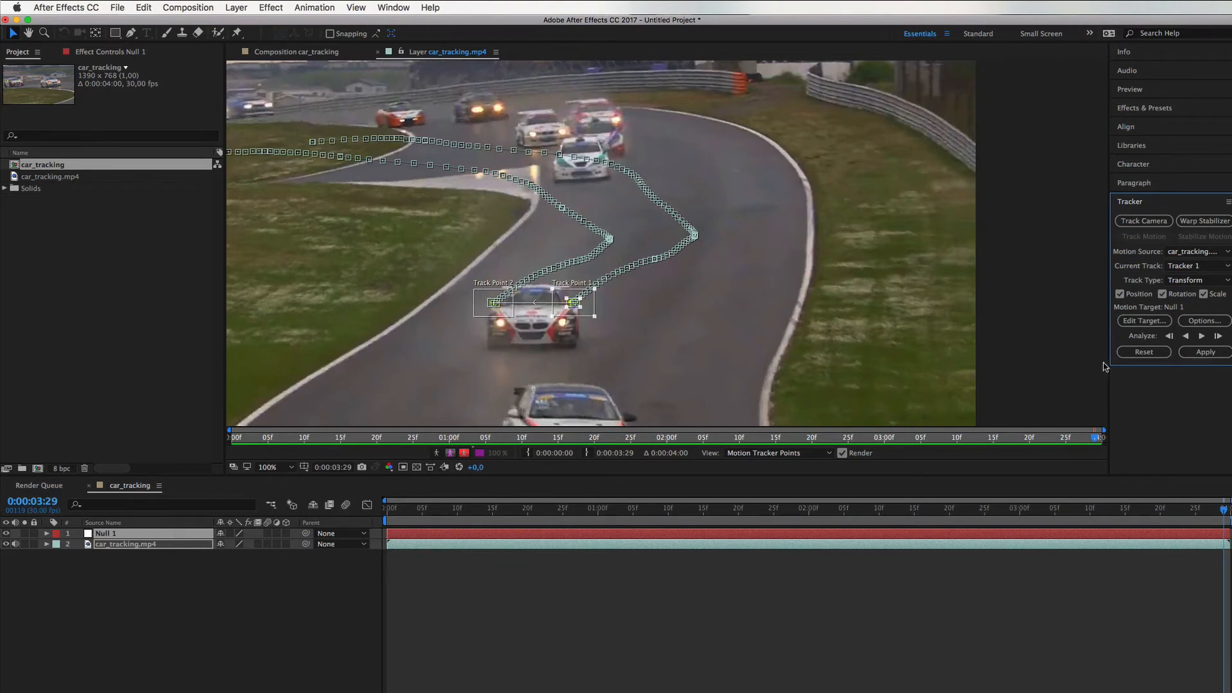
# Apply the tracking data to the null object in the X and Y dimensions and collapse the properties of both layers
pyautogui.click(1205, 353)
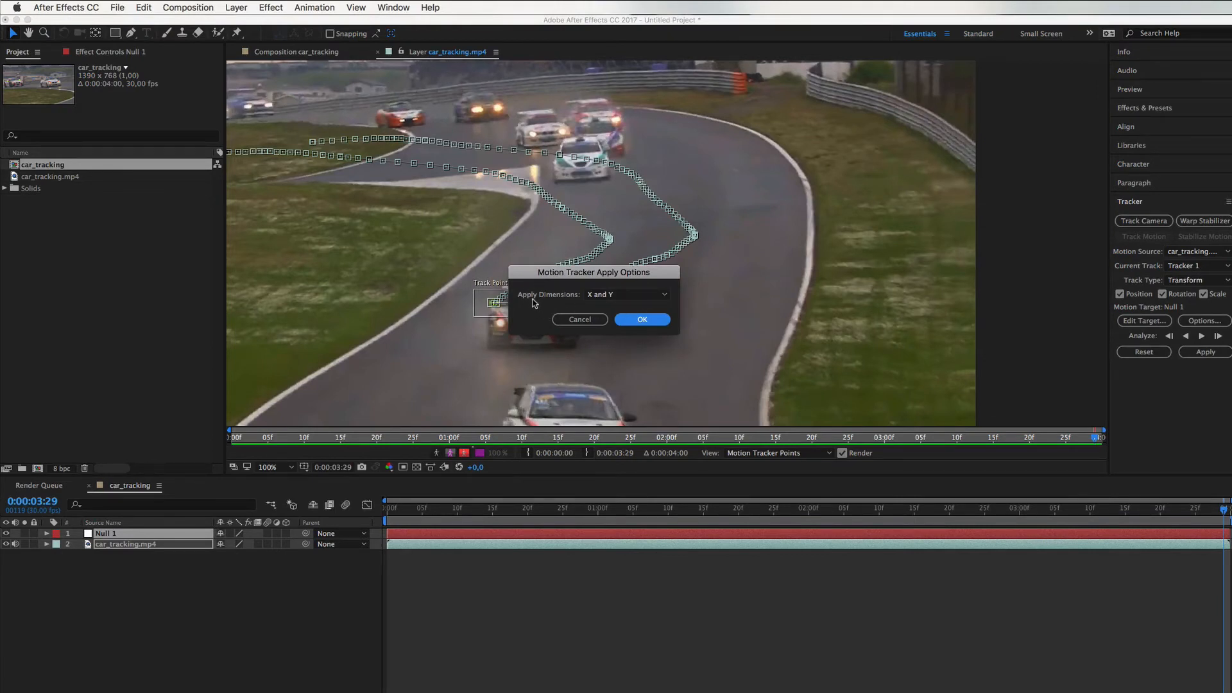
pyautogui.click(644, 320)
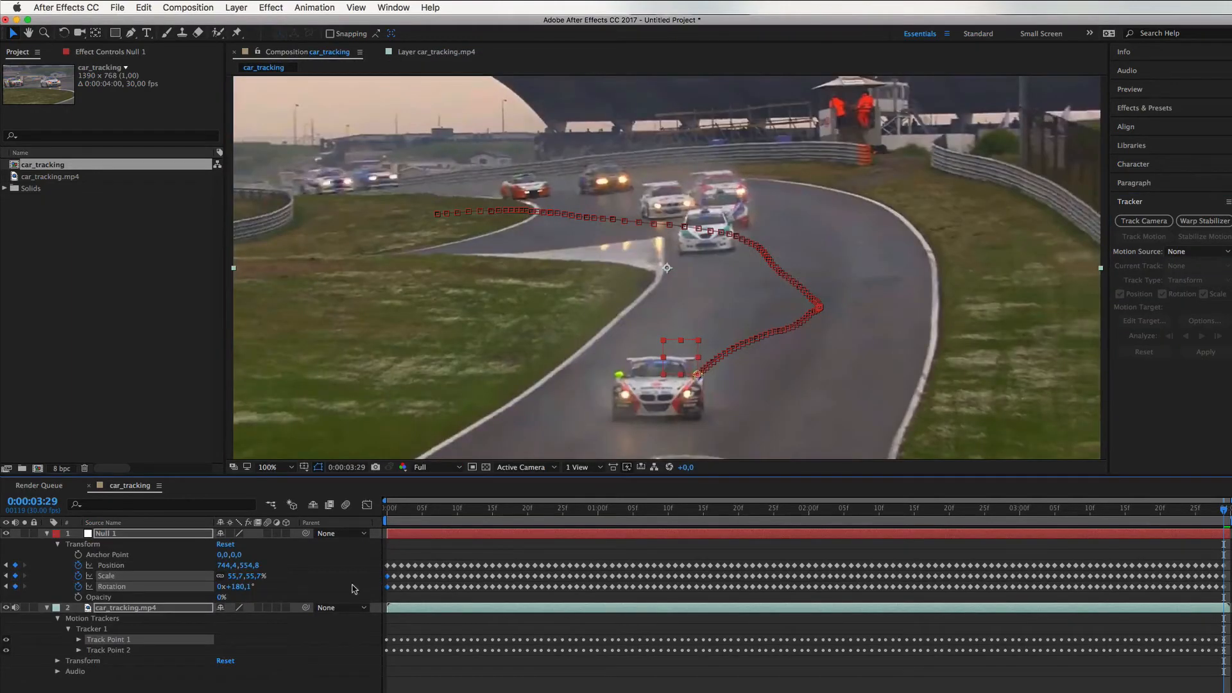
pyautogui.click(46, 534)
pyautogui.click(46, 544)
pyautogui.click(224, 593)
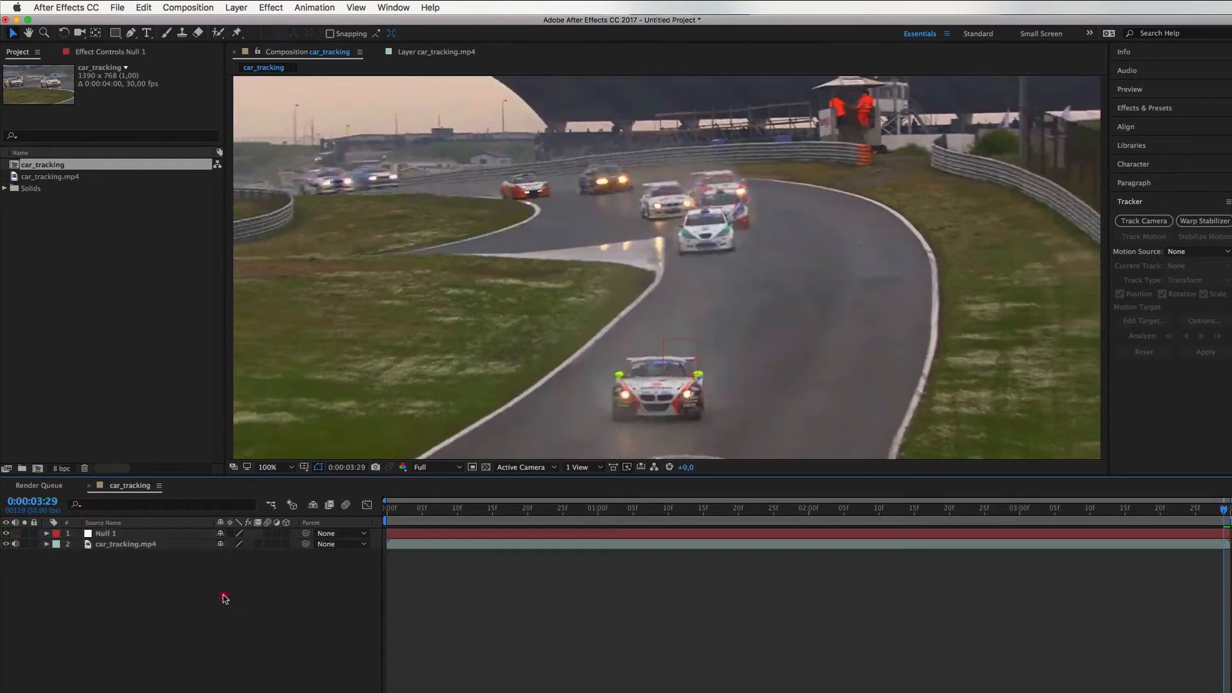
# Return to the first frame and briefly preview the composition from there
pyautogui.click(390, 513)
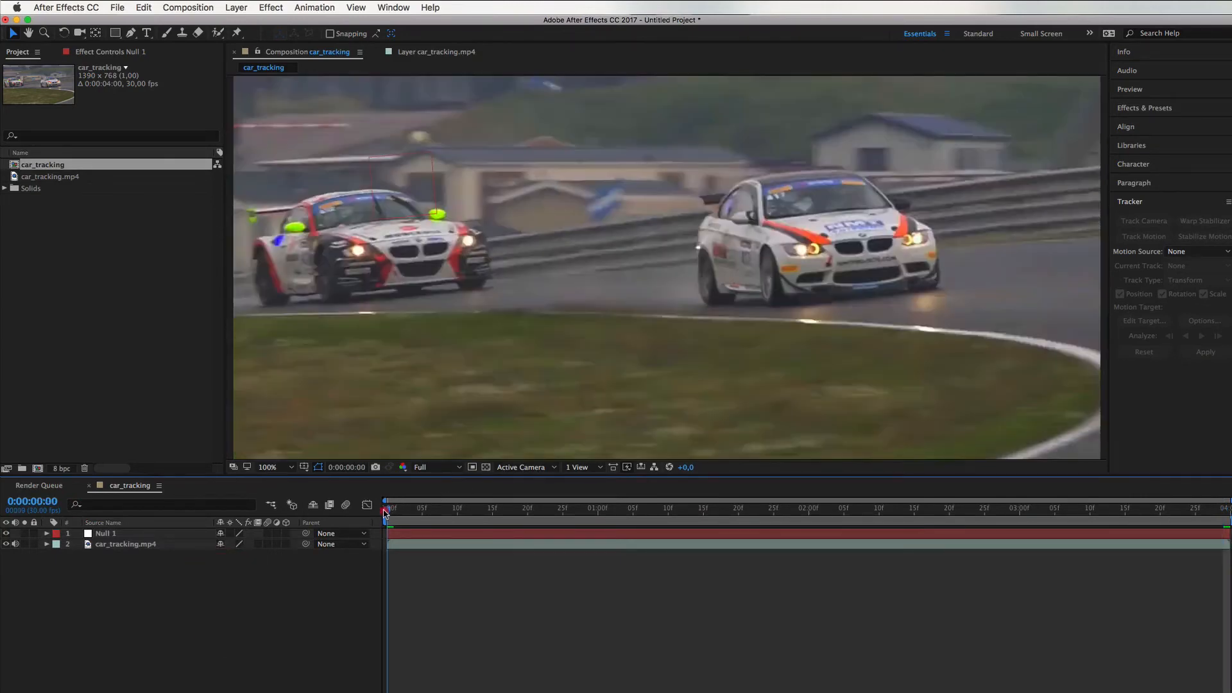
pyautogui.press('space')
pyautogui.press('space')
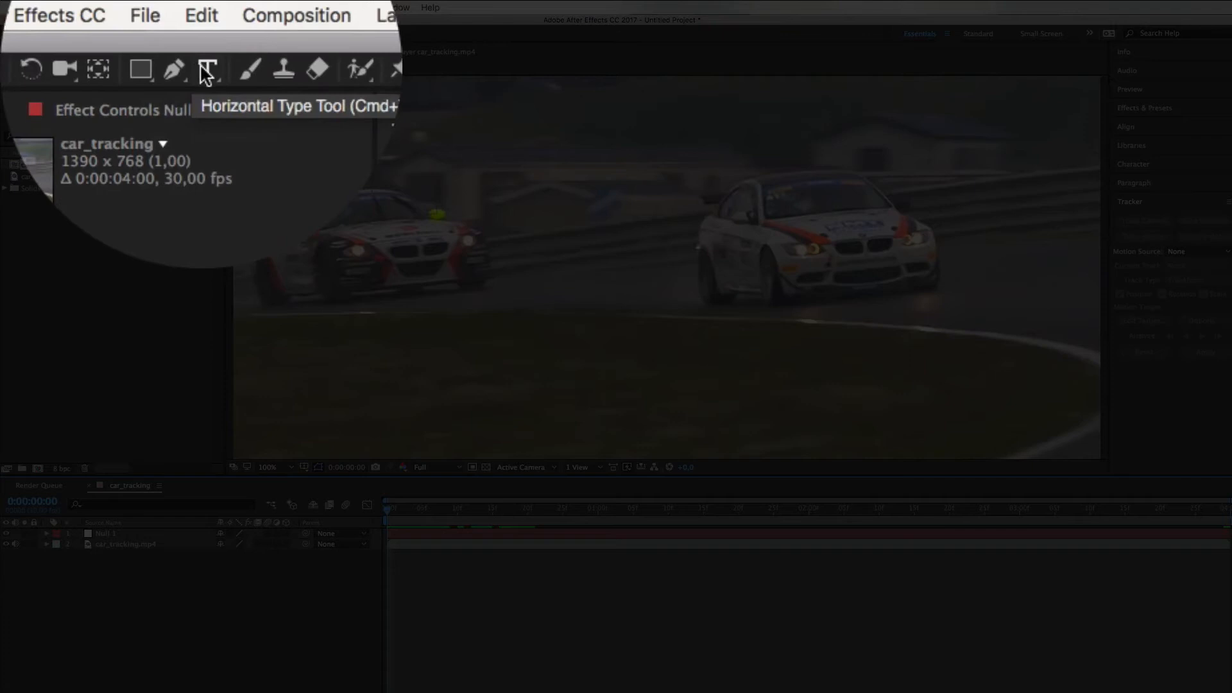
# Create a text layer reading "P1" in the composition, near the rear race car
pyautogui.click(147, 32)
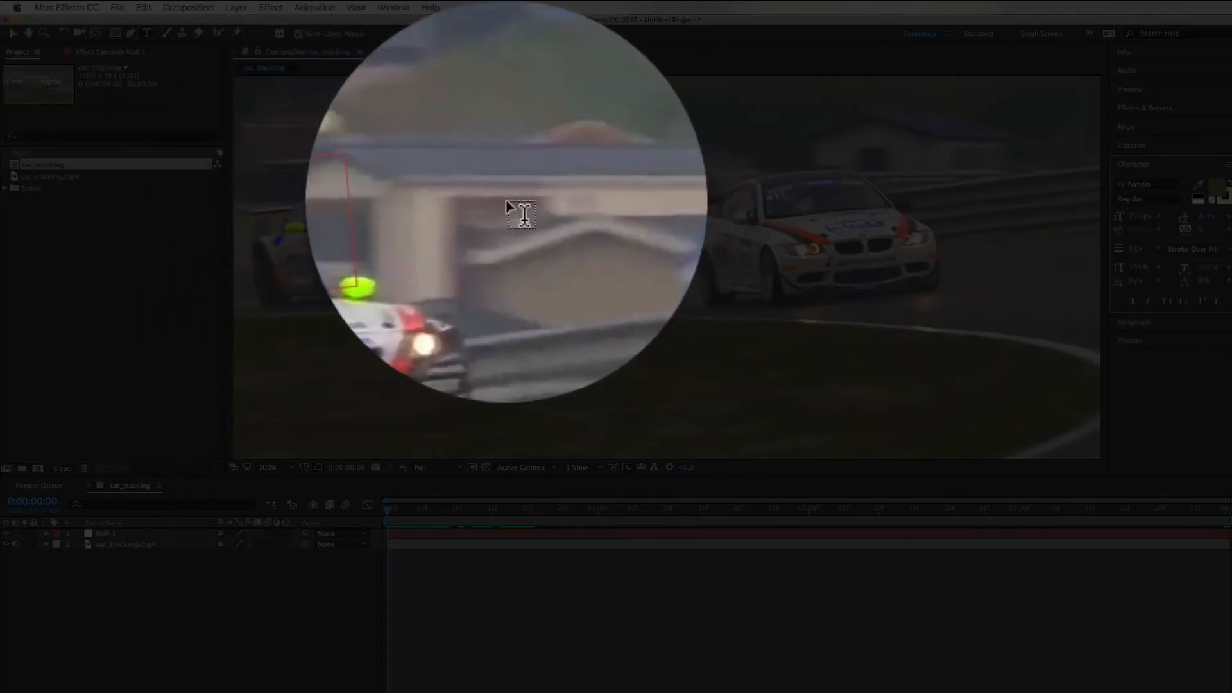
pyautogui.click(508, 185)
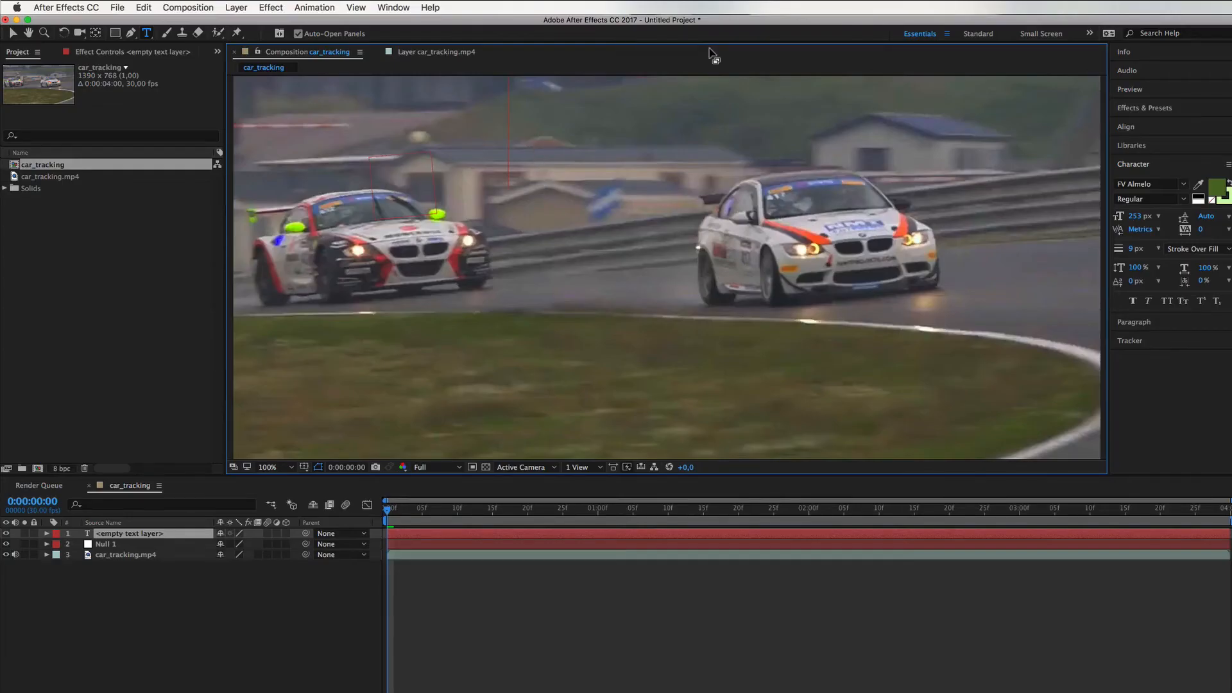
pyautogui.write('P!')
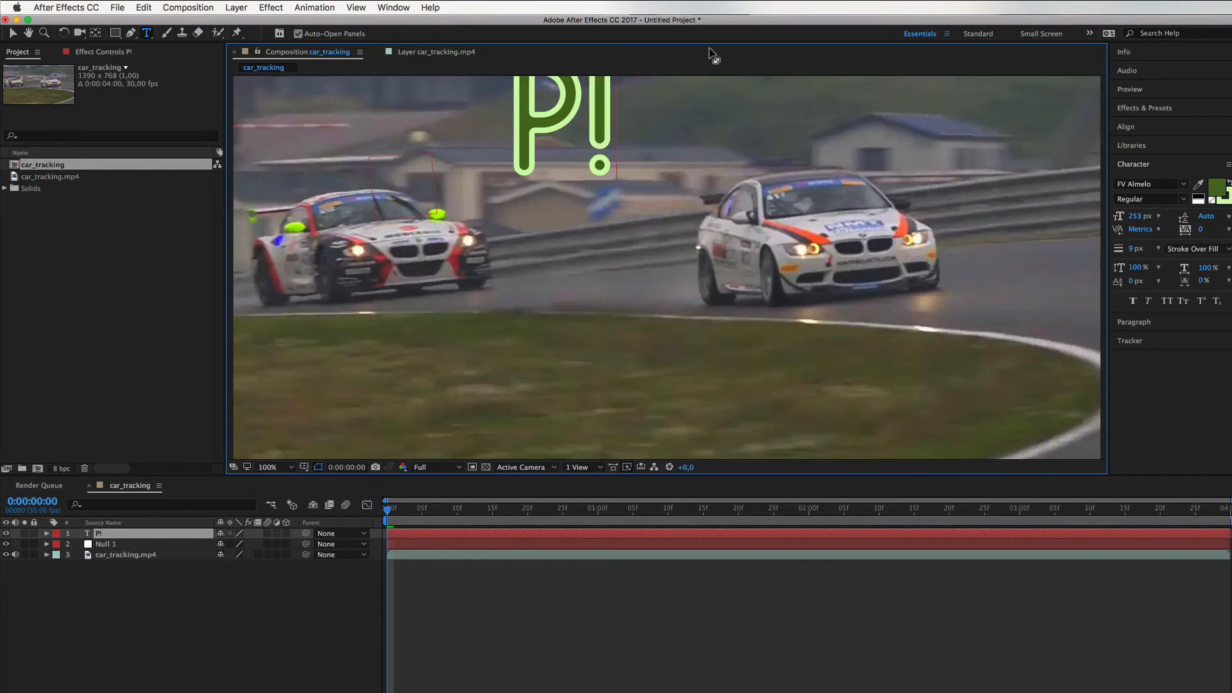
pyautogui.press('BackSpace')
pyautogui.write('1')
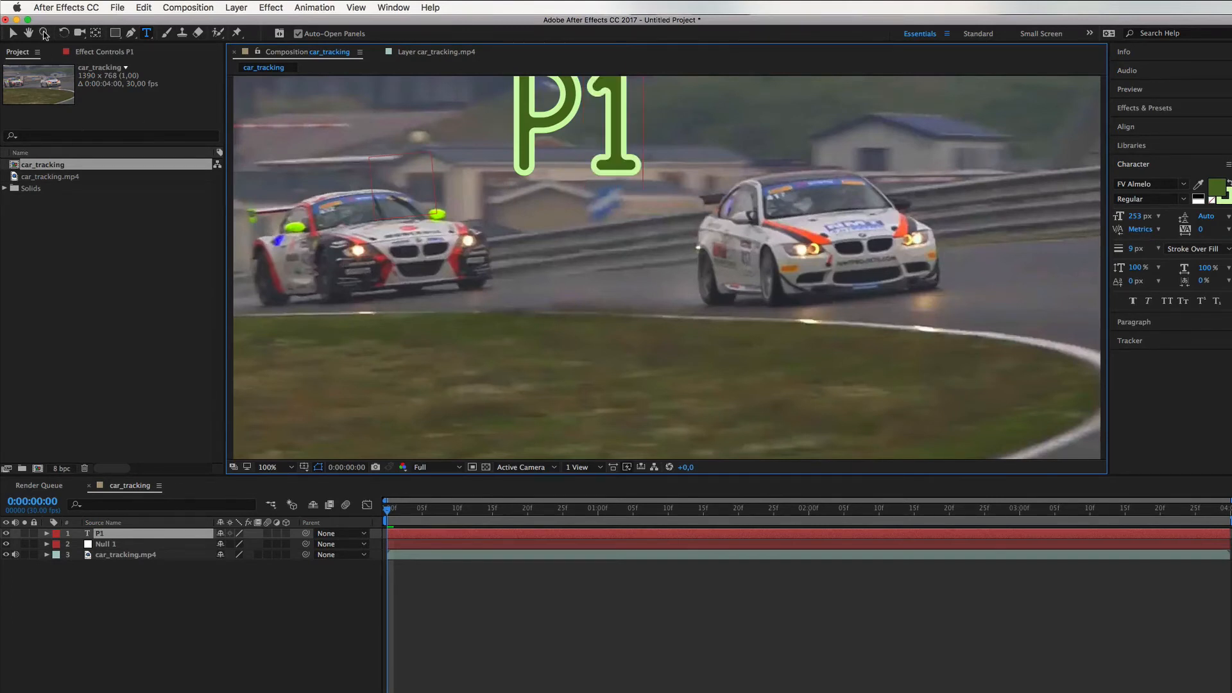
# Set the P1 text to 223 px with a 3 px stroke and position it just above the rear car's roof
pyautogui.click(13, 32)
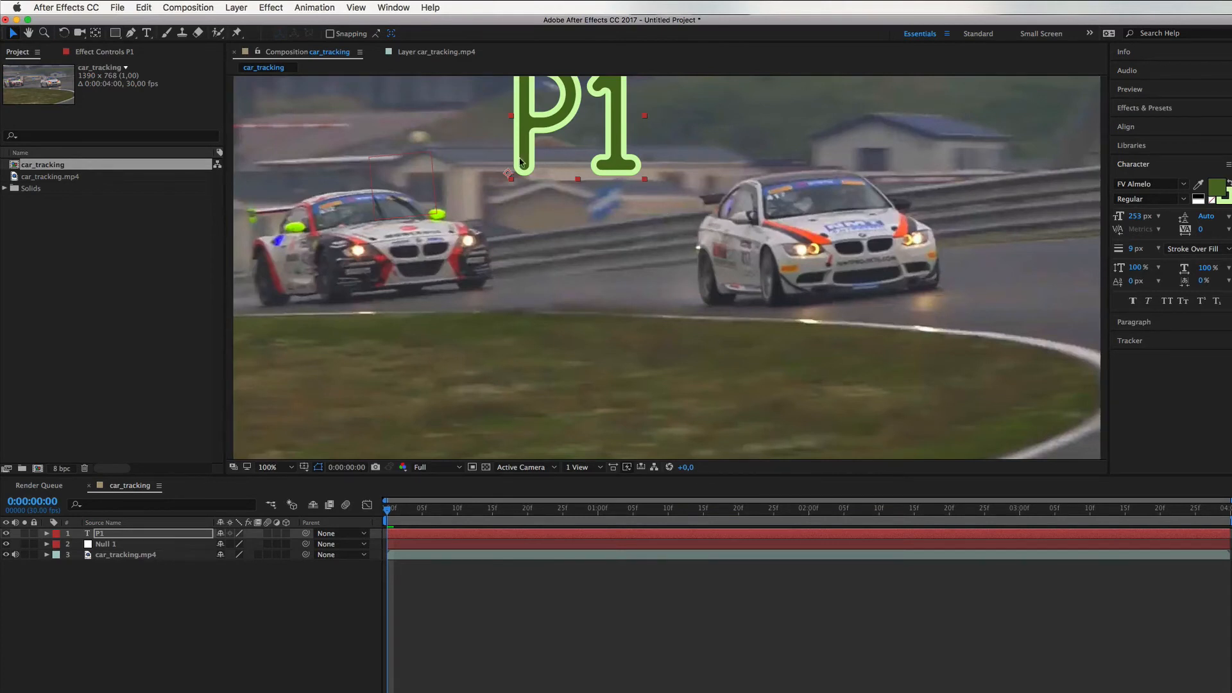
pyautogui.moveTo(520, 160); pyautogui.dragTo(478, 196)
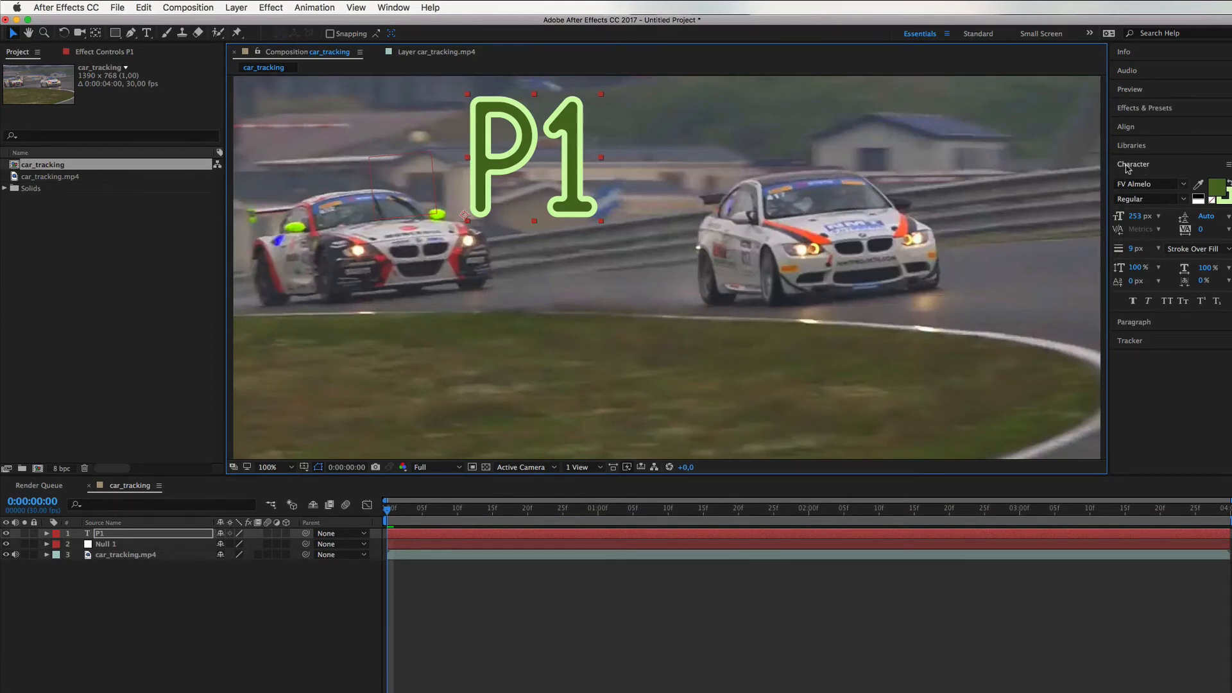
pyautogui.moveTo(1135, 220); pyautogui.dragTo(1123, 219)
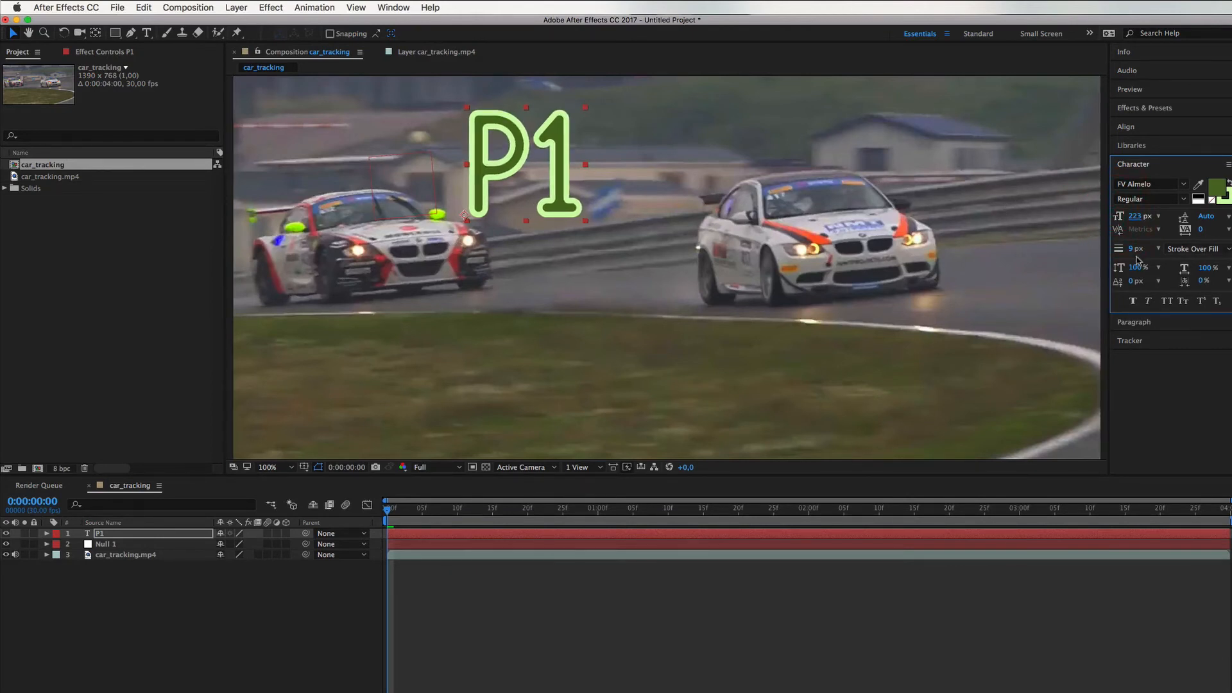
pyautogui.moveTo(1128, 251); pyautogui.dragTo(1130, 250)
pyautogui.moveTo(470, 199); pyautogui.dragTo(301, 178)
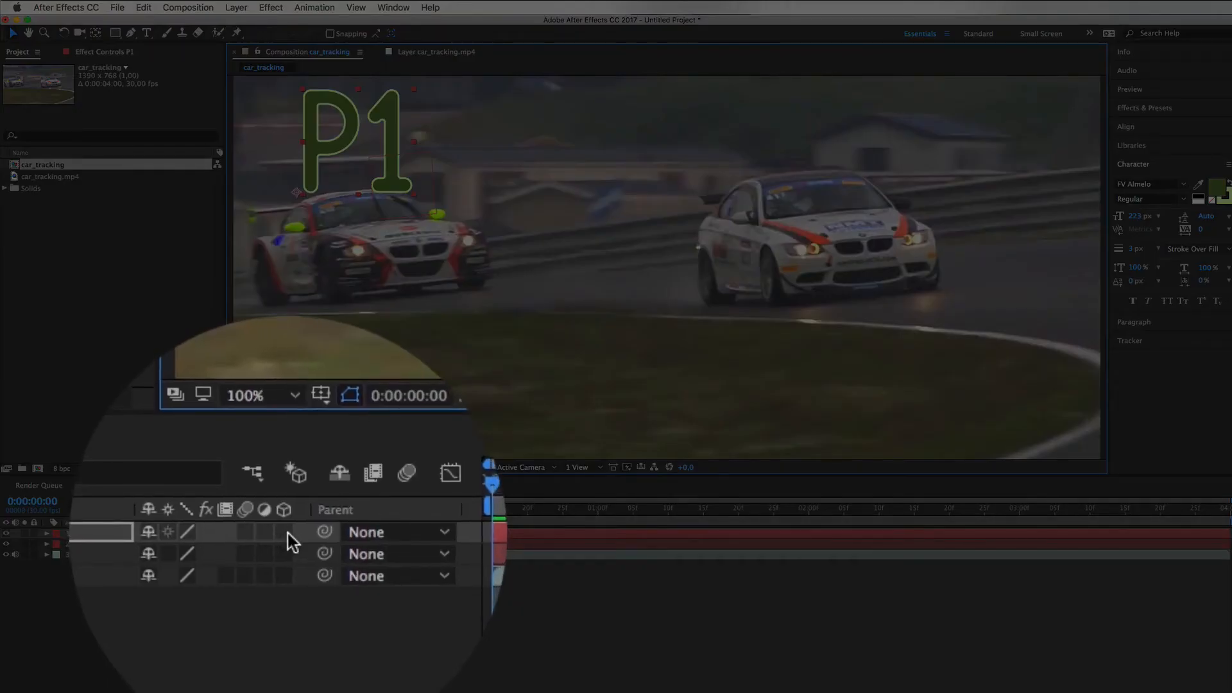
# Turn the P1 text layer into a 3D layer
pyautogui.click(285, 533)
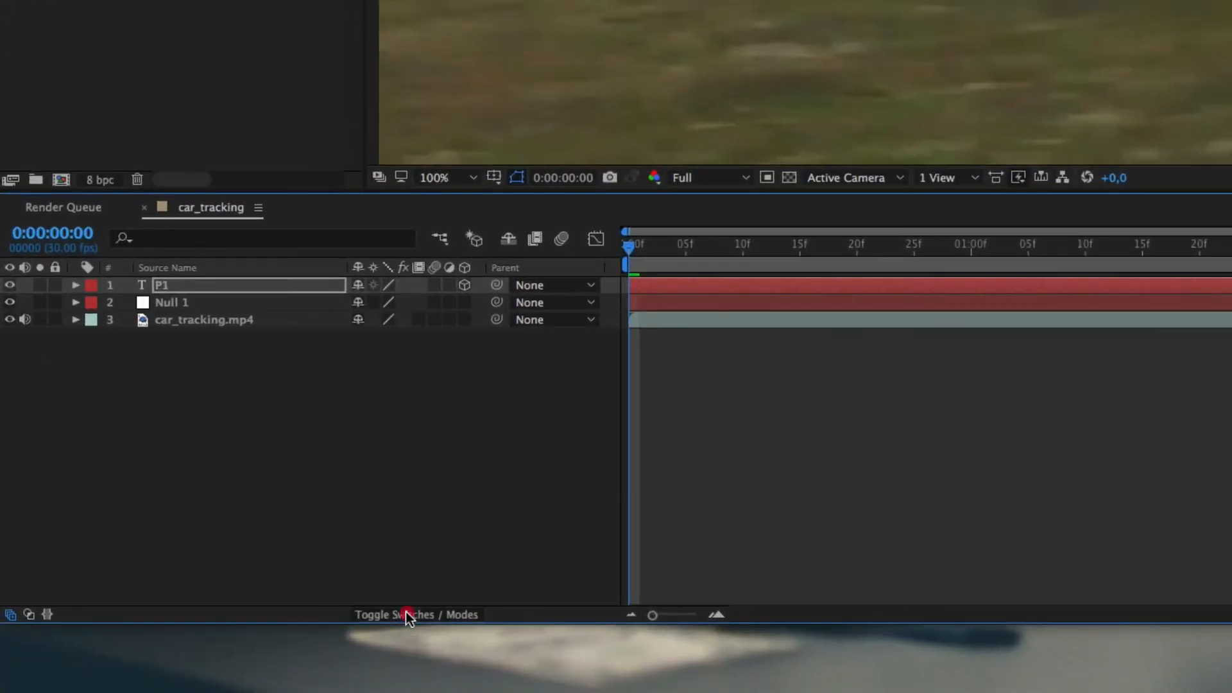
pyautogui.click(405, 614)
pyautogui.click(413, 613)
pyautogui.click(407, 609)
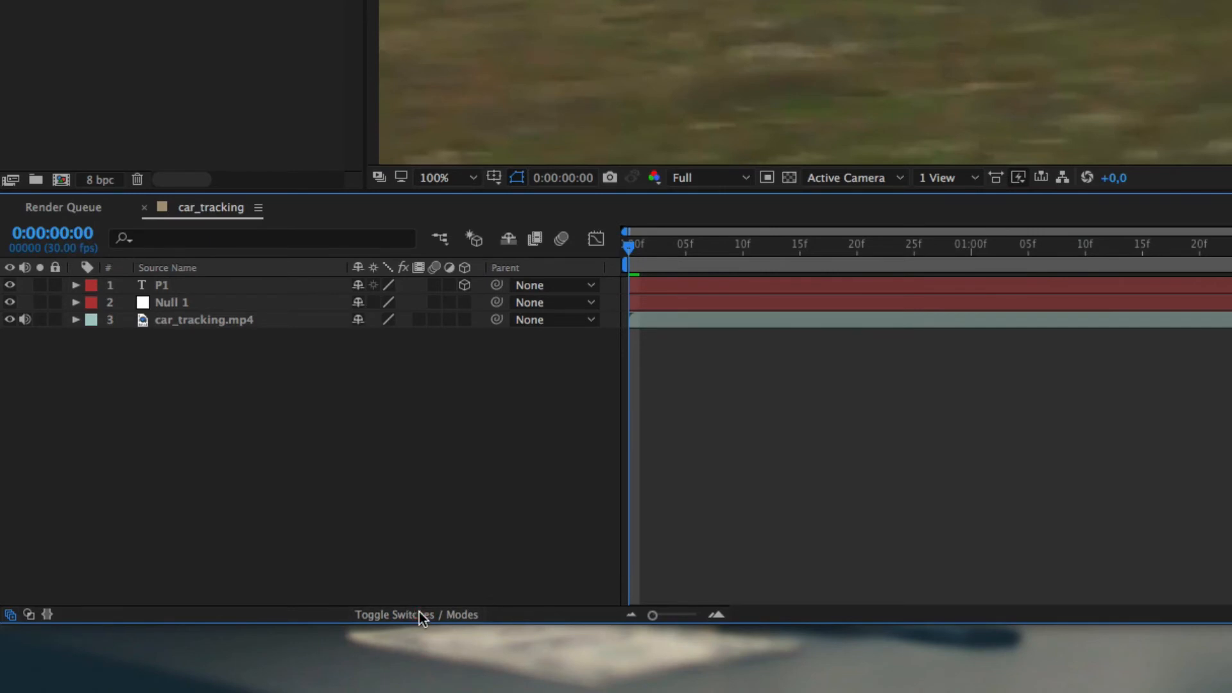
pyautogui.click(419, 613)
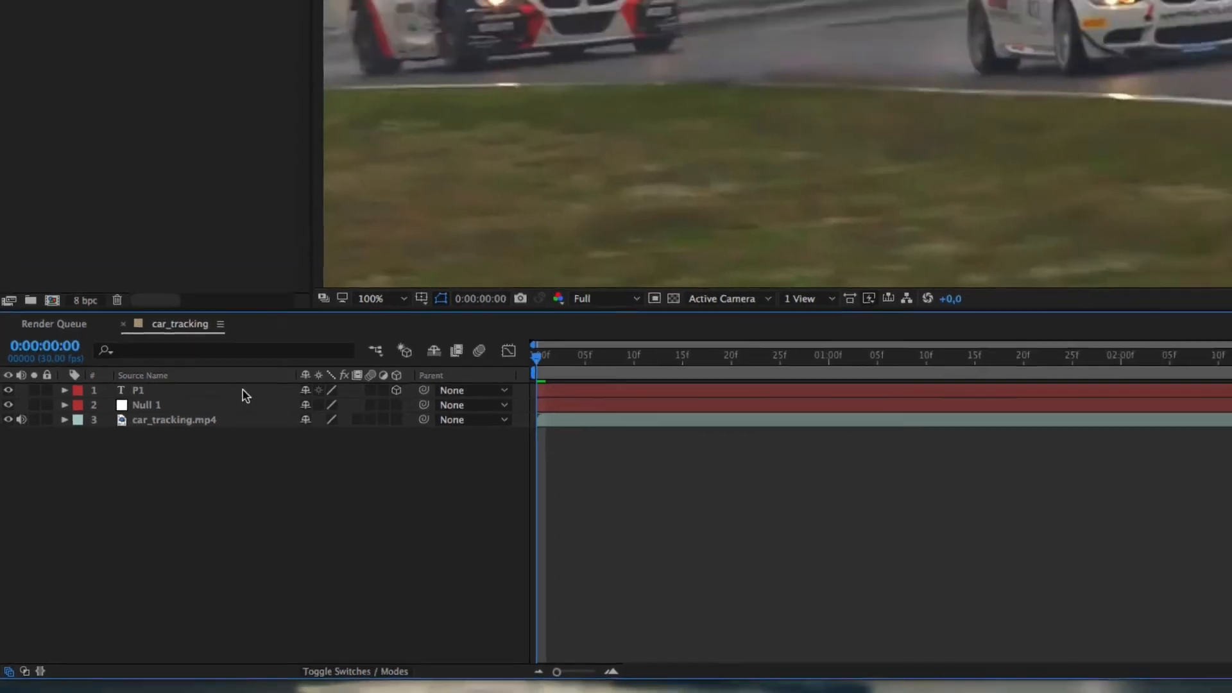
# Rotate the P1 text in 3D to an orientation of about 354.1°, 35.0°, 178.5°, matching the rear car's angle
pyautogui.click(292, 287)
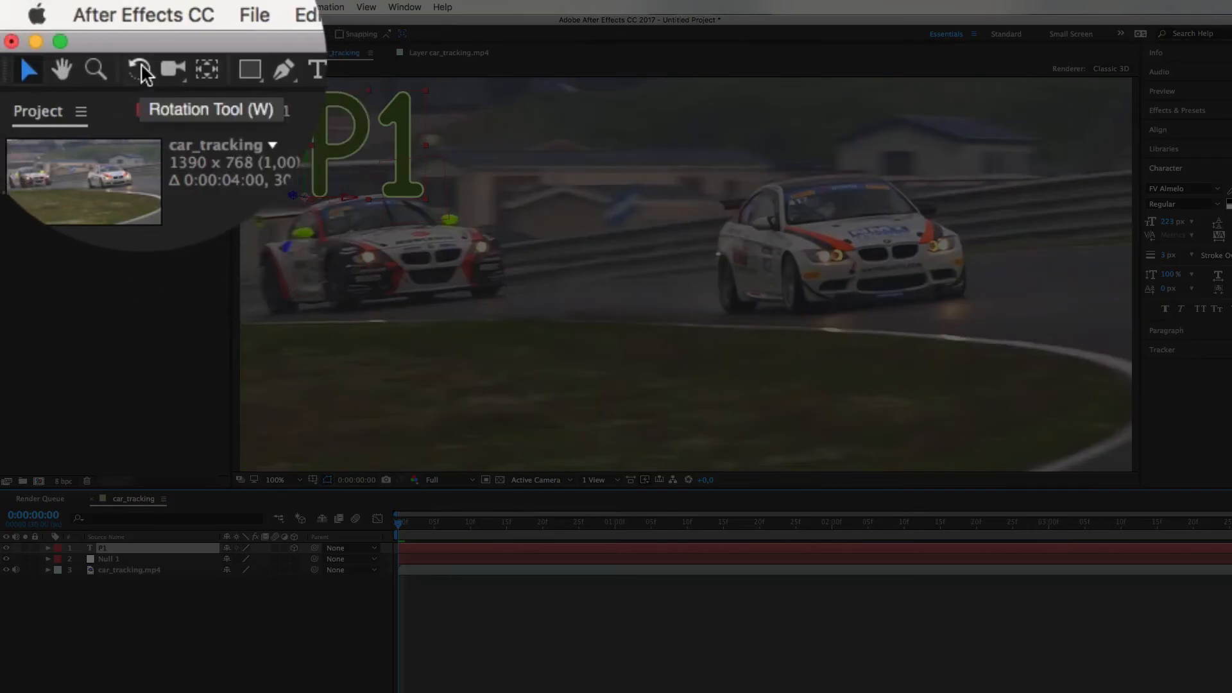
pyautogui.click(65, 33)
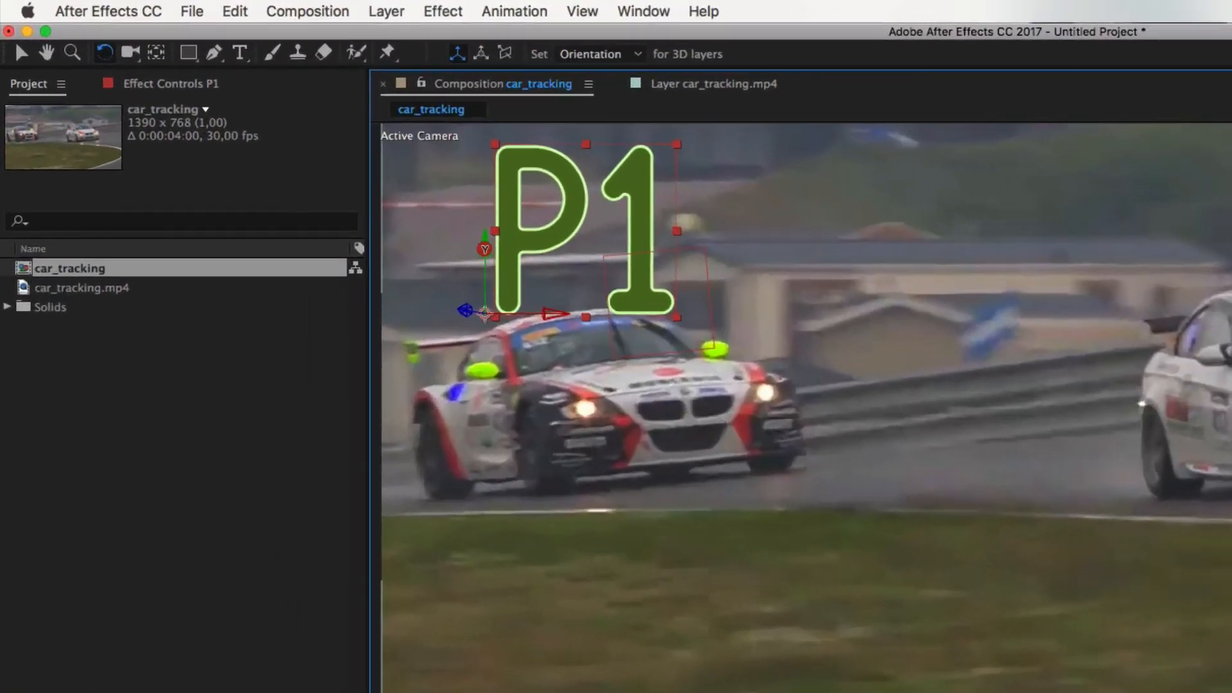
pyautogui.moveTo(304, 157); pyautogui.dragTo(308, 157)
pyautogui.moveTo(493, 251); pyautogui.dragTo(507, 257)
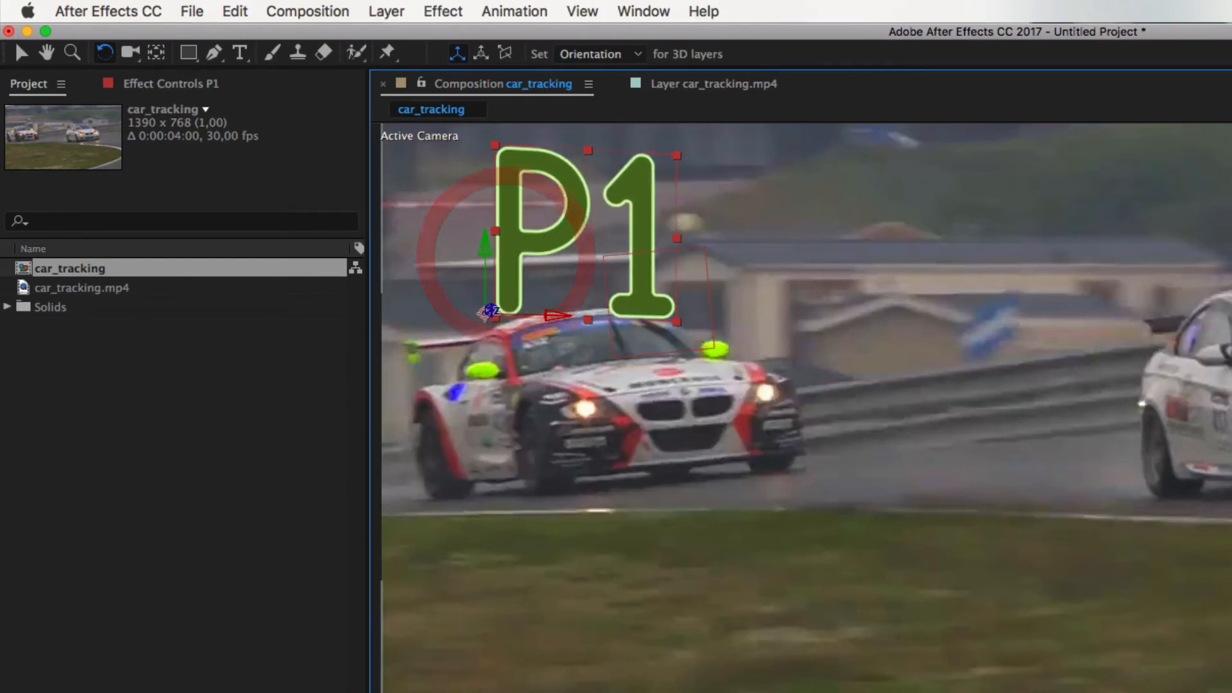
pyautogui.click(491, 311)
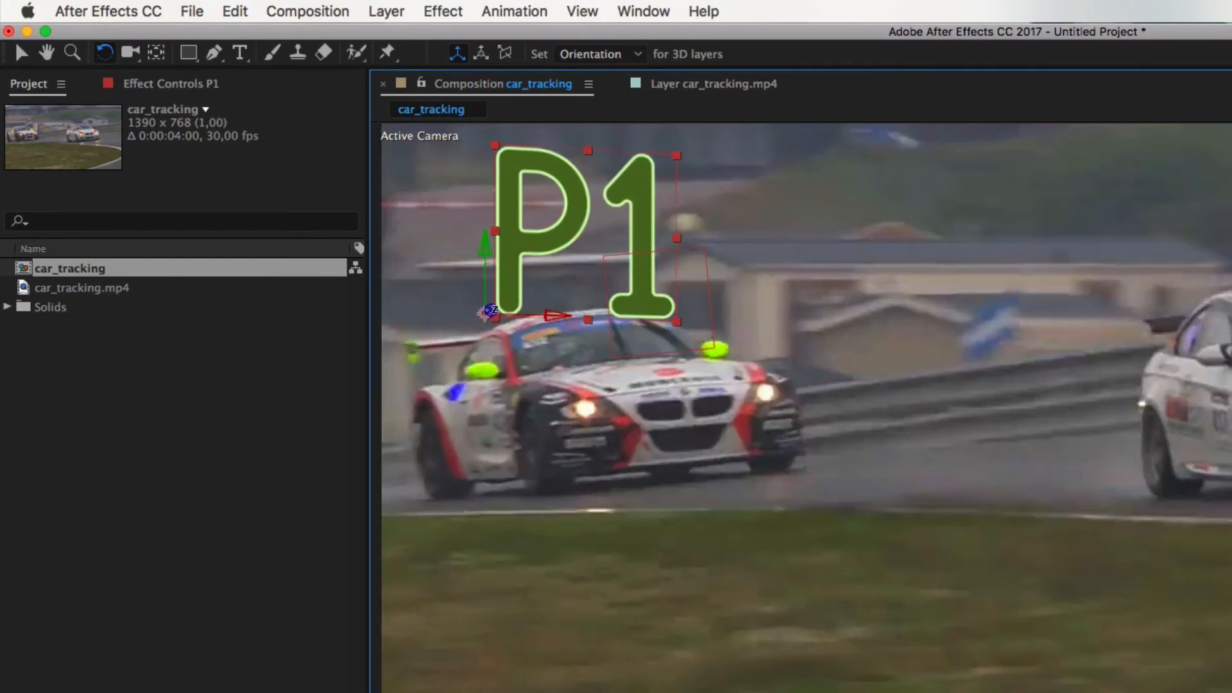
pyautogui.scroll(1, 498, 317)
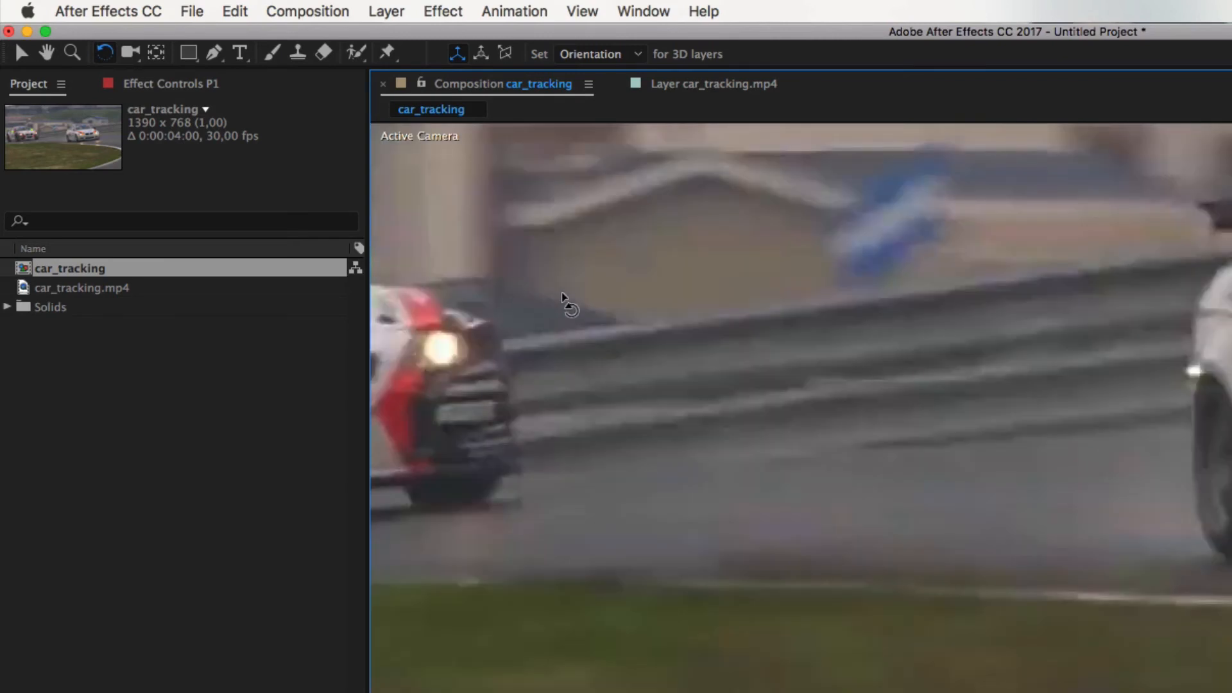
pyautogui.moveTo(493, 310); pyautogui.dragTo(1225, 668)
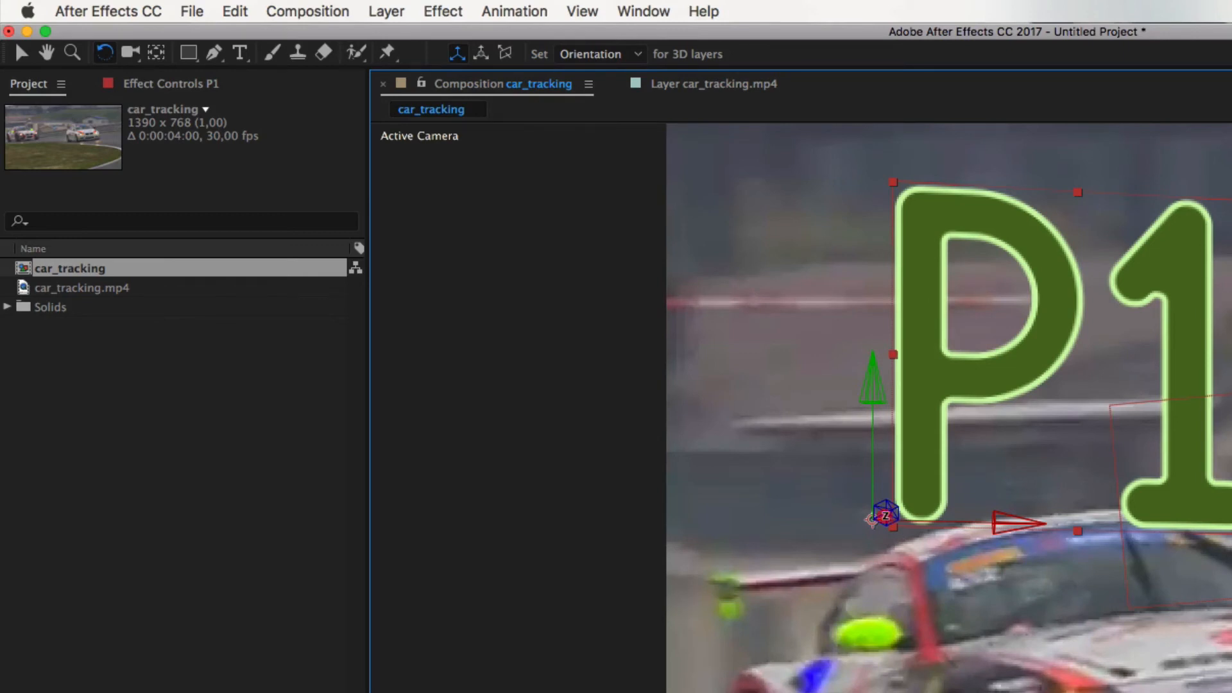
pyautogui.moveTo(872, 519); pyautogui.dragTo(886, 517)
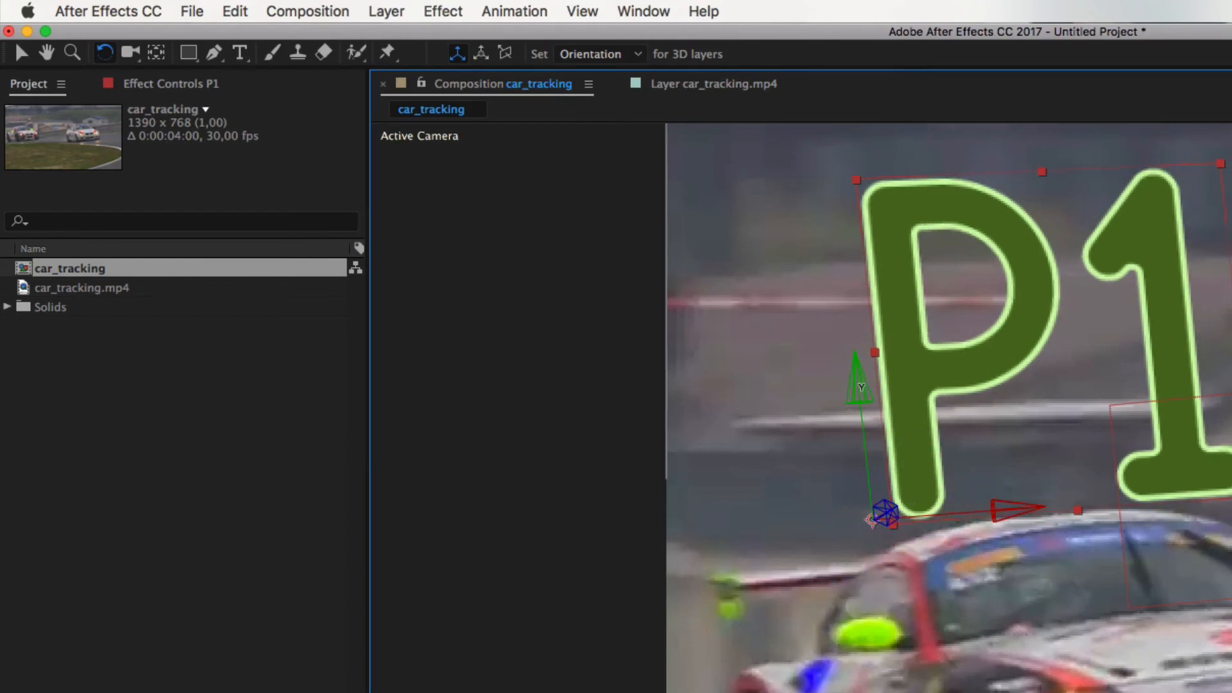
pyautogui.moveTo(856, 394); pyautogui.dragTo(879, 405)
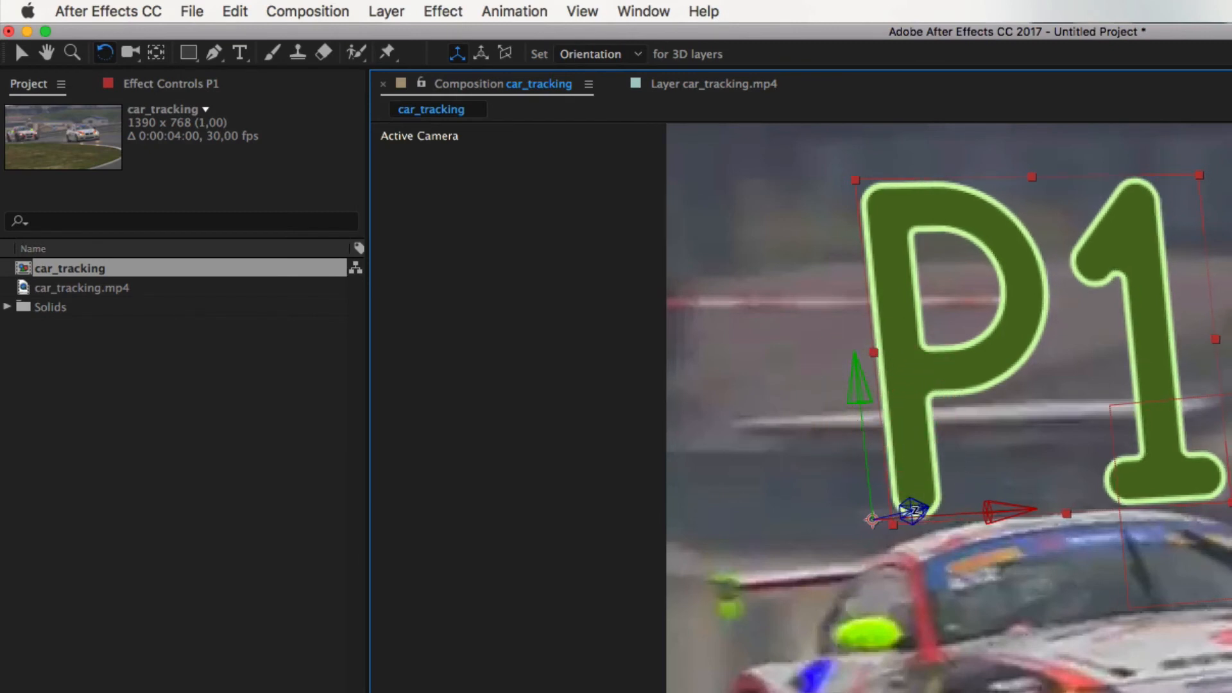
pyautogui.moveTo(913, 511); pyautogui.dragTo(913, 515)
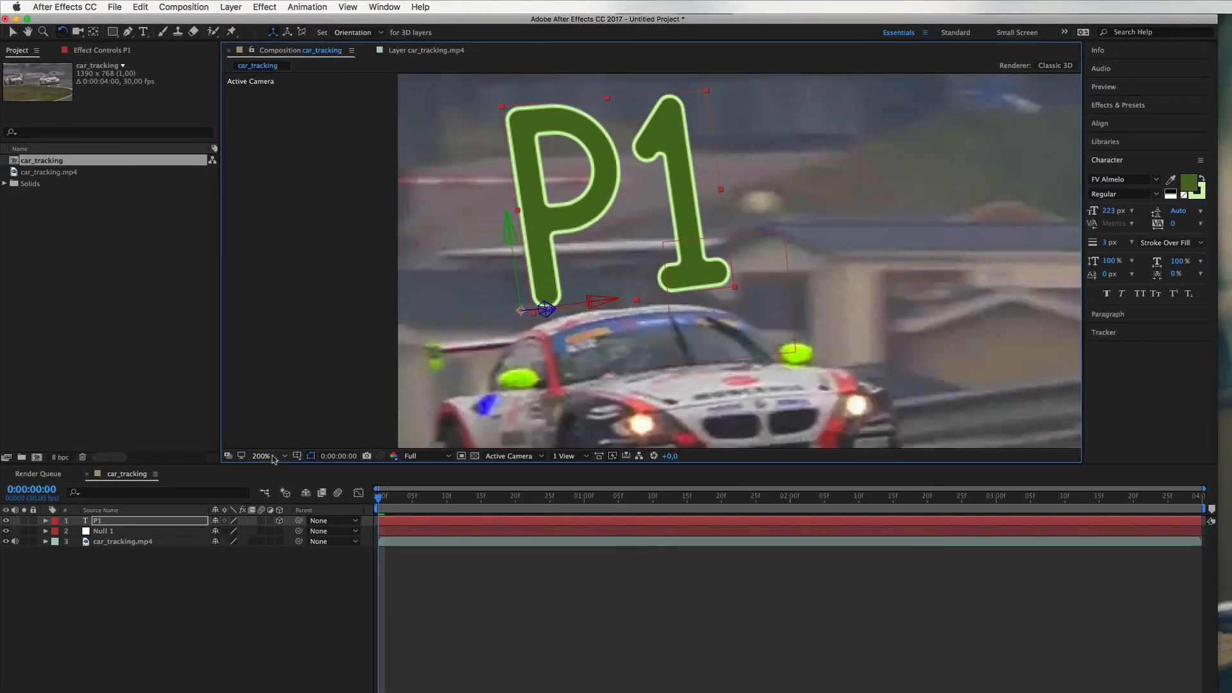
# Parent the P1 text layer to the Null 1 layer
pyautogui.click(118, 521)
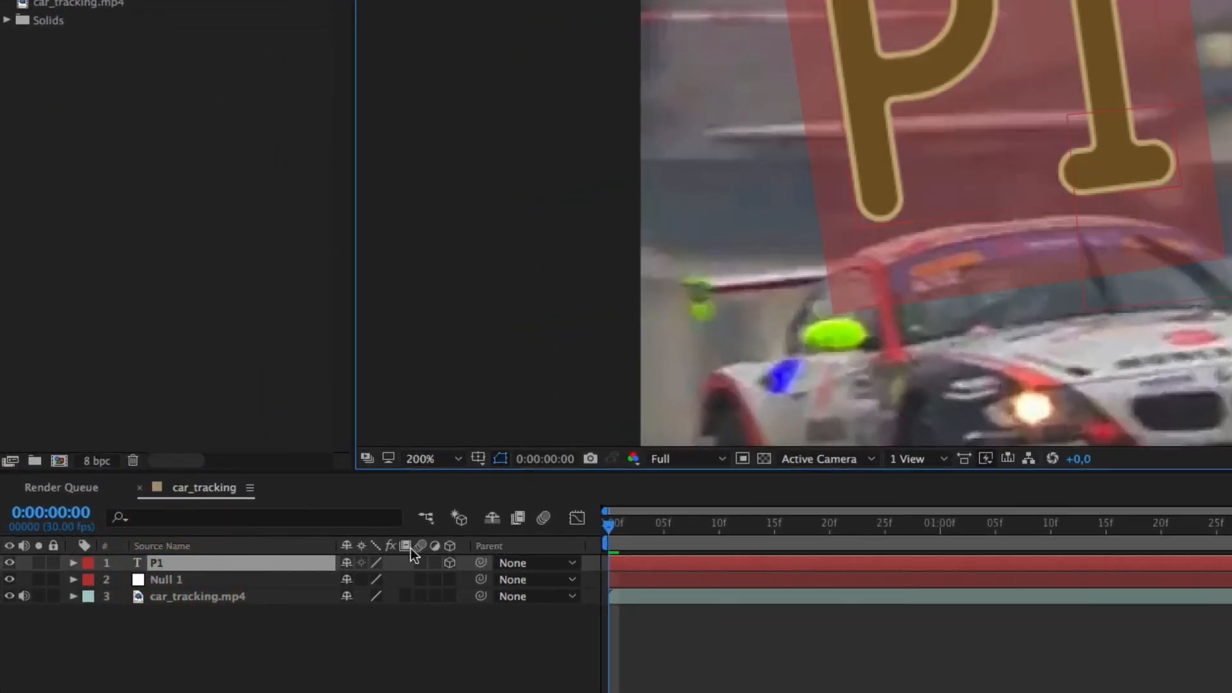
pyautogui.click(483, 564)
pyautogui.moveTo(483, 565); pyautogui.dragTo(240, 578)
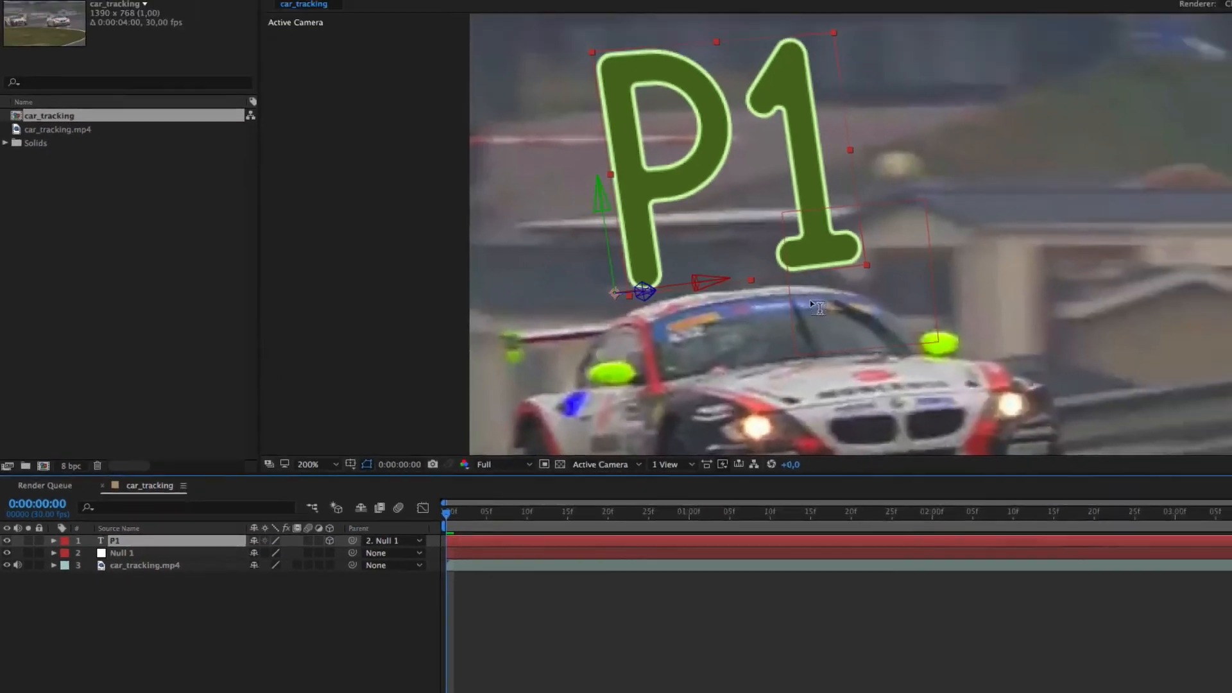
# Reduce the P1 text's font size to 162 px, with the whole frame in view
pyautogui.scroll(-1, 1078, 265)
pyautogui.scroll(-2, 670, 407)
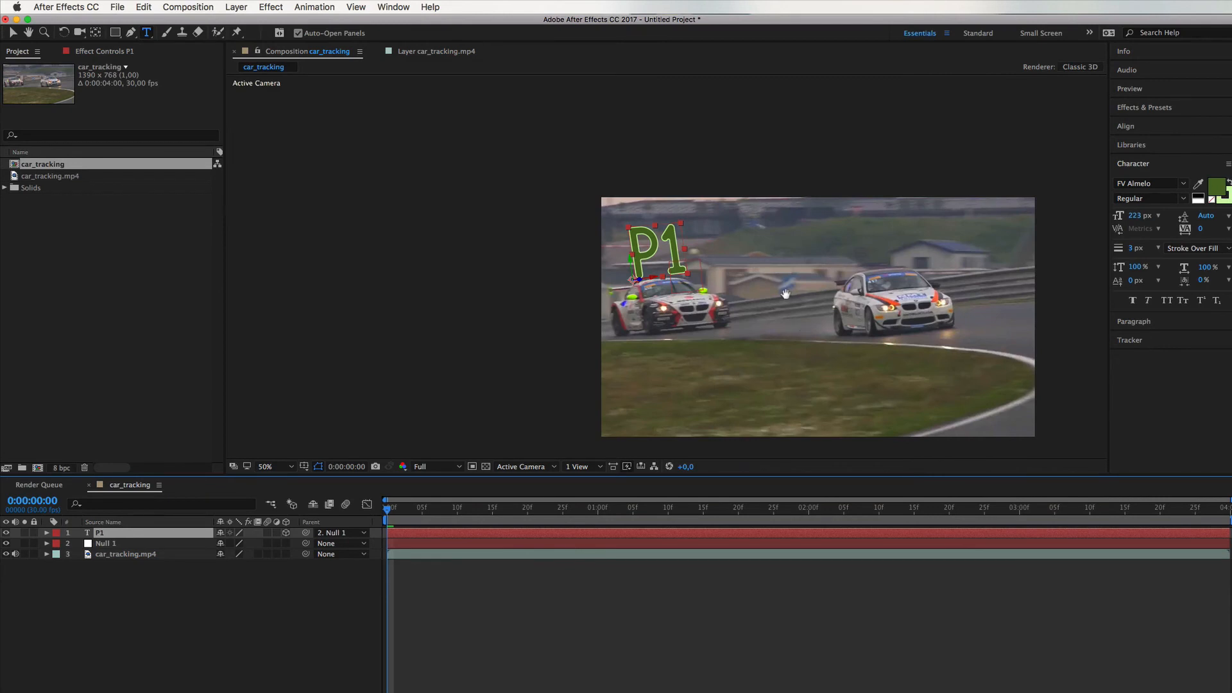
pyautogui.moveTo(786, 294); pyautogui.dragTo(610, 229)
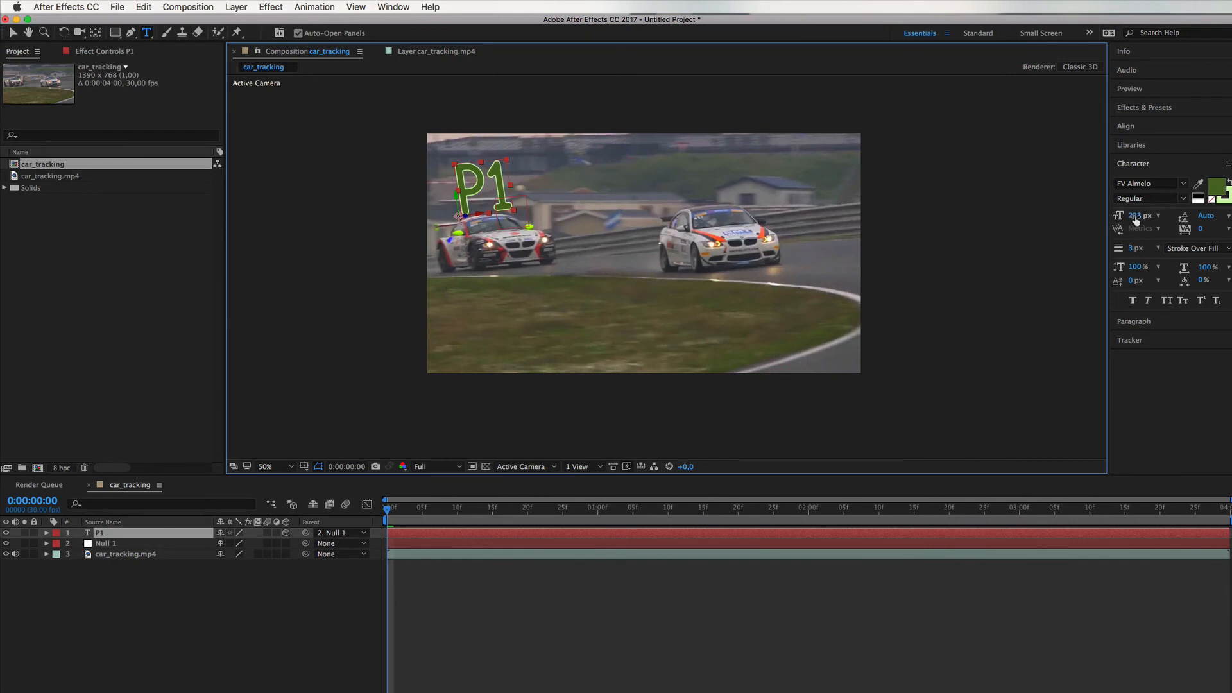
pyautogui.moveTo(1136, 219); pyautogui.dragTo(1098, 215)
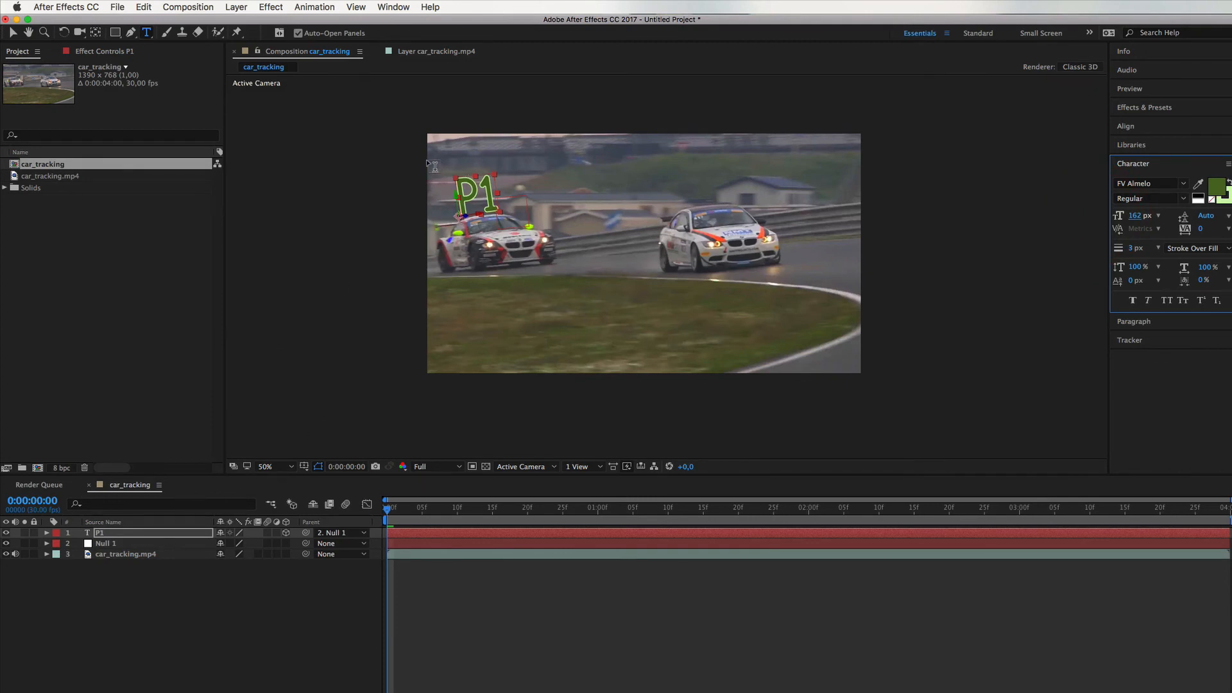
# Apply the Stylize Glow effect to the P1 text layer with default settings and deselect the layer
pyautogui.click(270, 6)
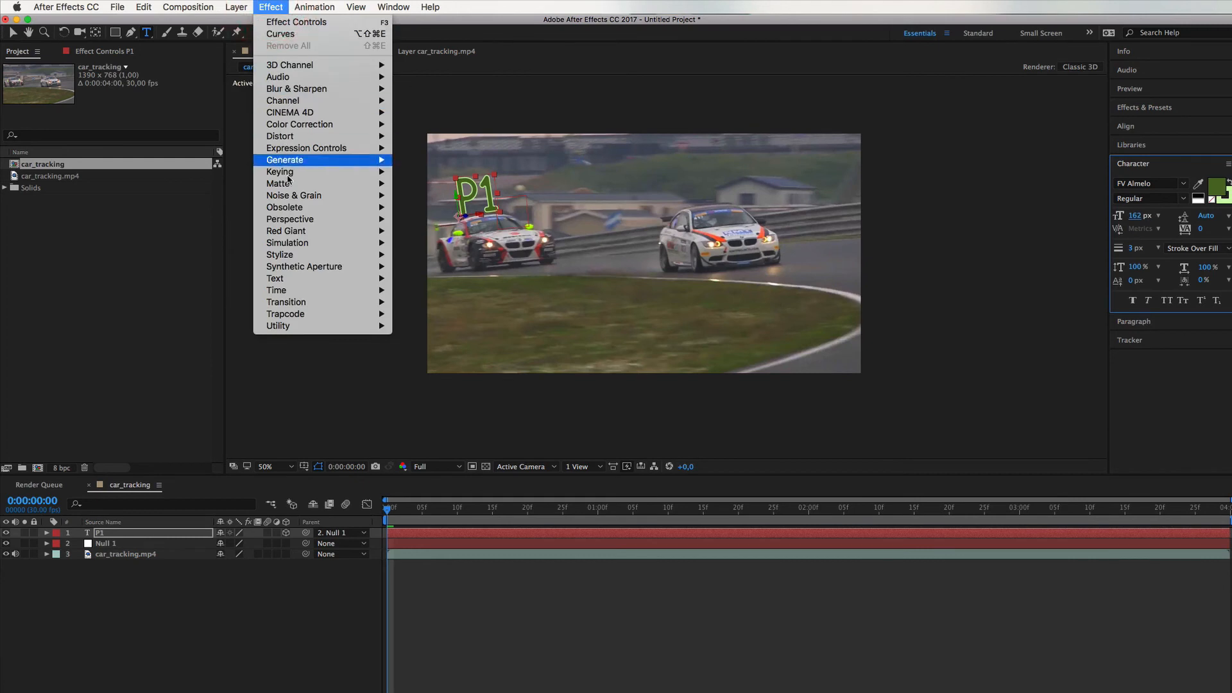
pyautogui.moveTo(310, 255)
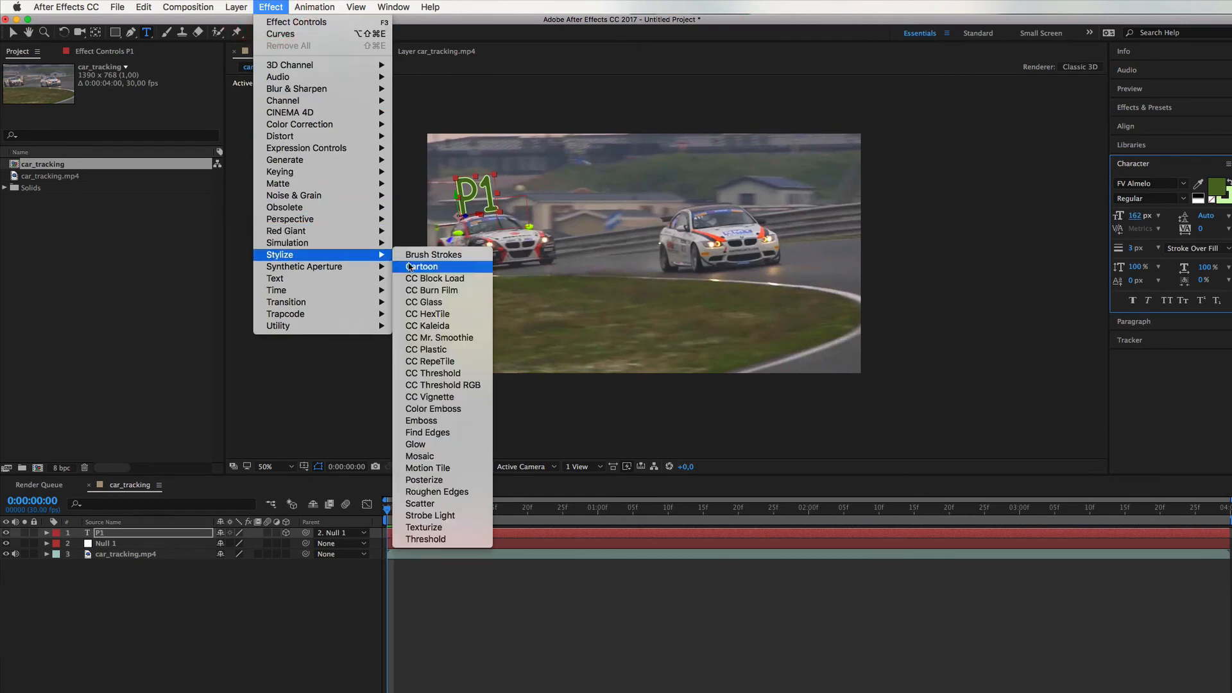
pyautogui.click(414, 444)
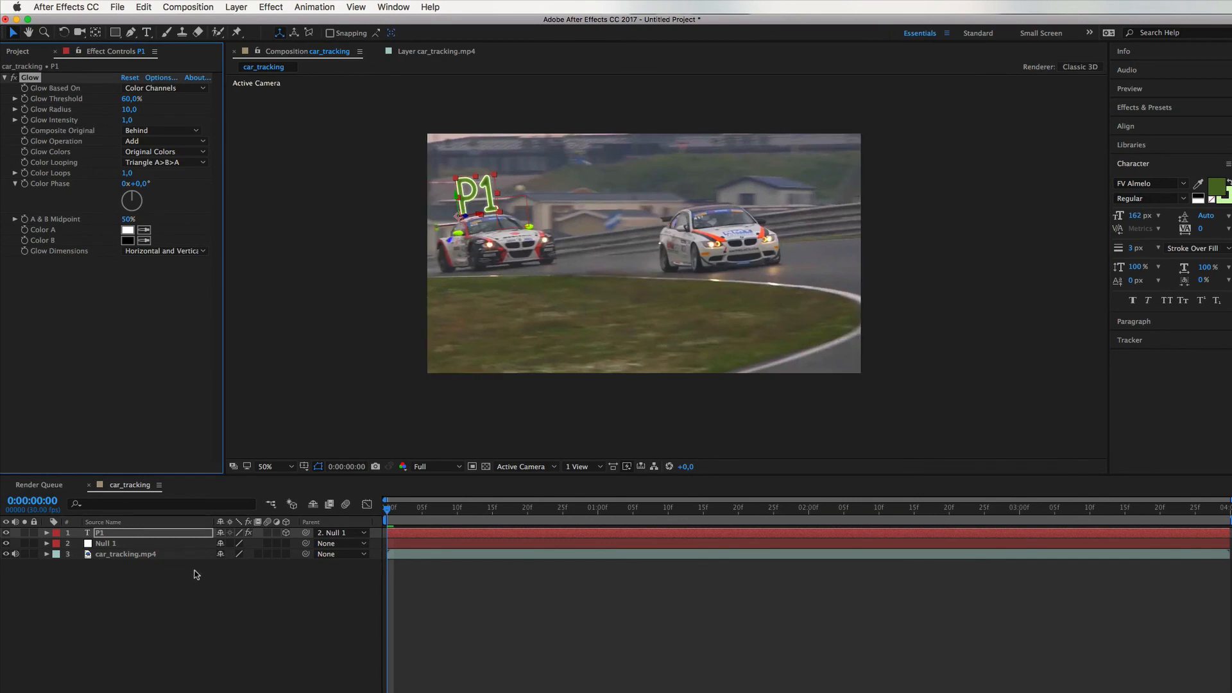
pyautogui.click(194, 588)
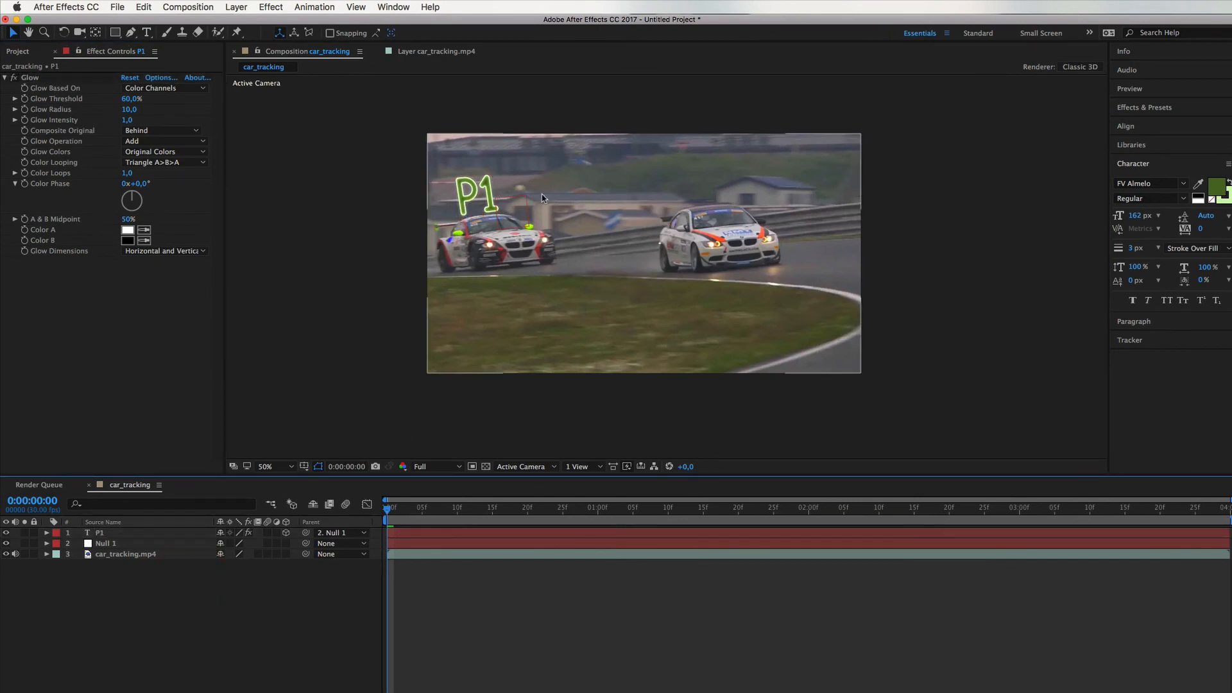
# Preview the composition from the first frame and stop at 0:00:01:27 to check the label's tracking
pyautogui.click(1130, 90)
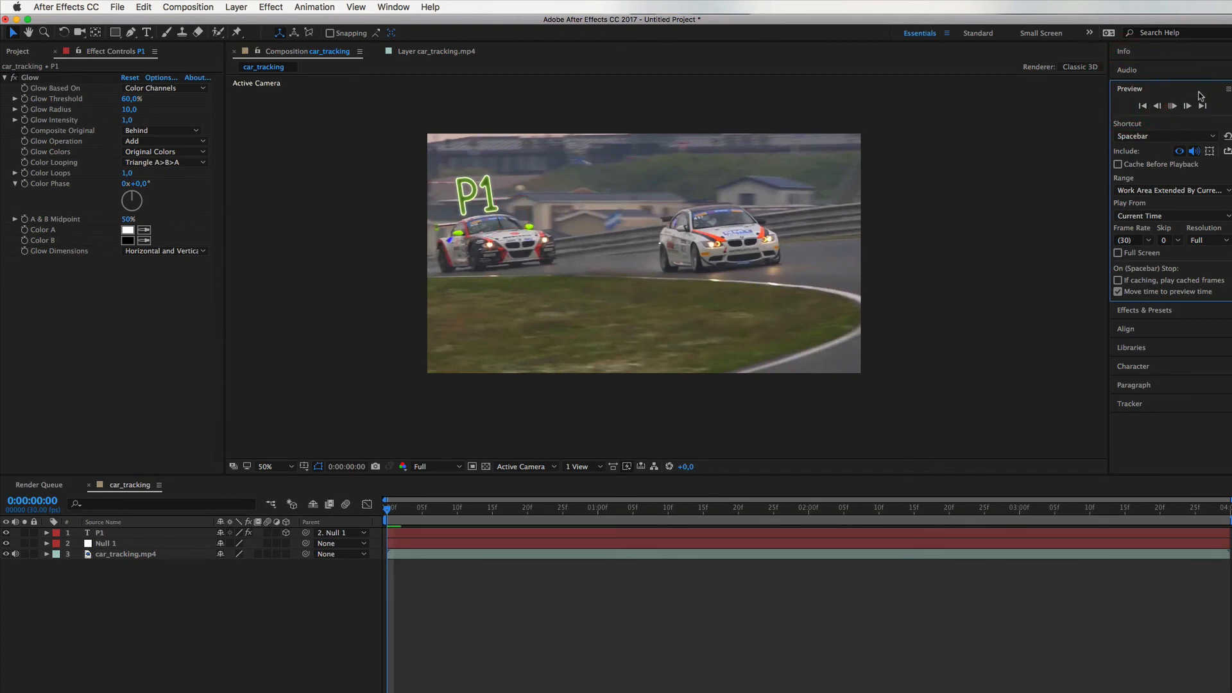
pyautogui.press('space')
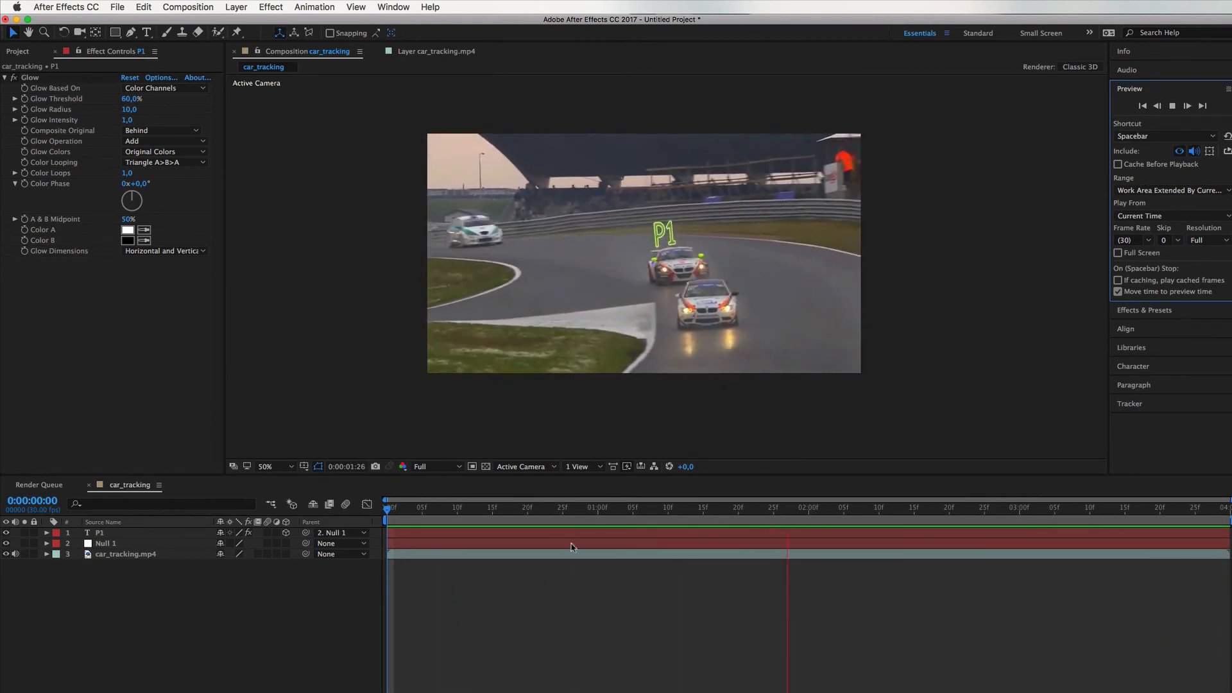
pyautogui.press('space')
# Keyframe the P1 layer's Orientation from the first frame, rotating it to about 353.1°, 356.1°, 178.7° at 0:00:01:27
pyautogui.press('r')
pyautogui.press('/')
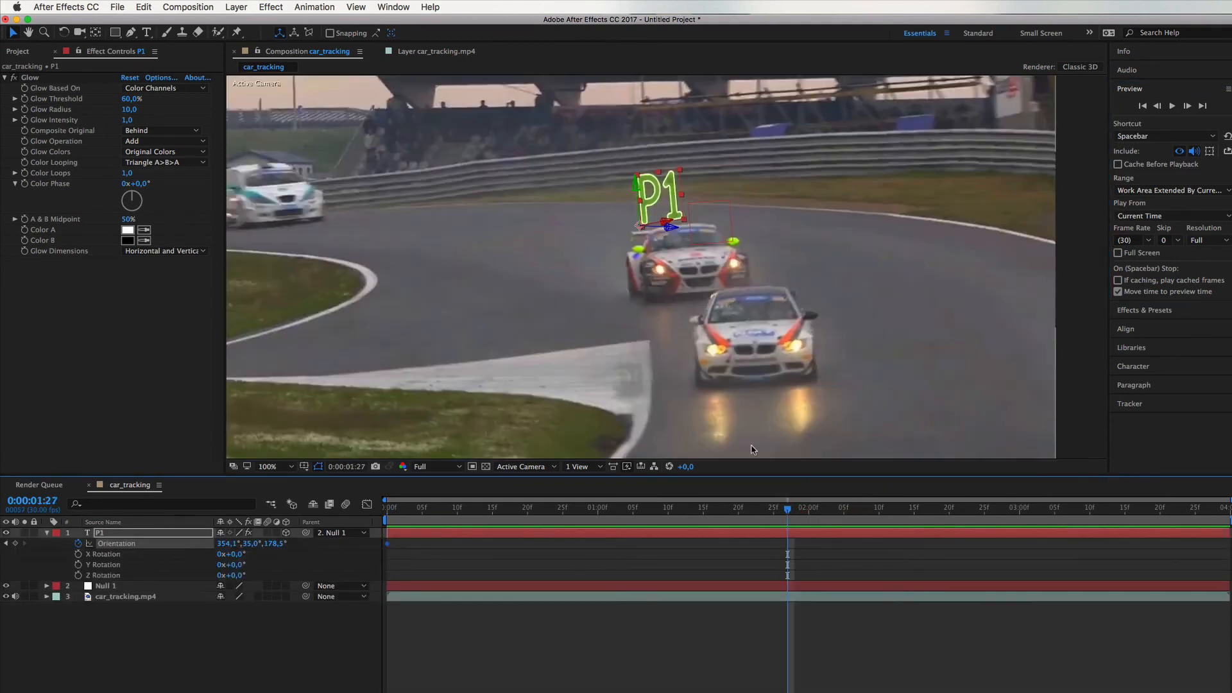
pyautogui.press('.')
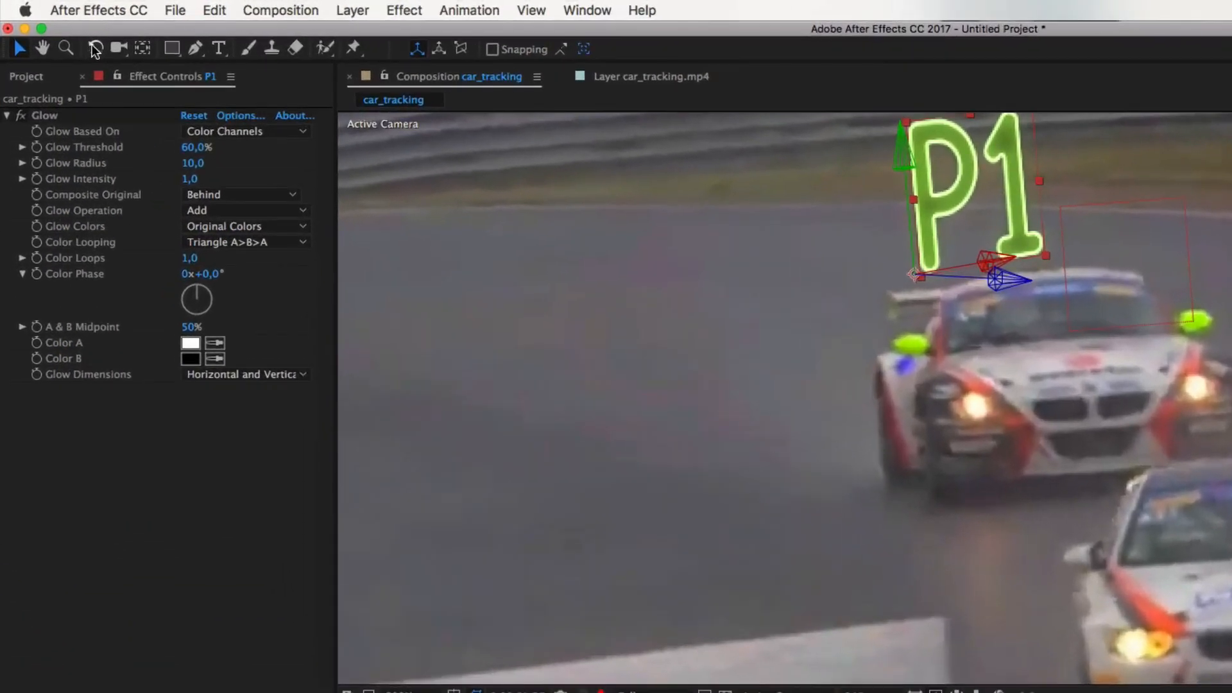
pyautogui.press('w')
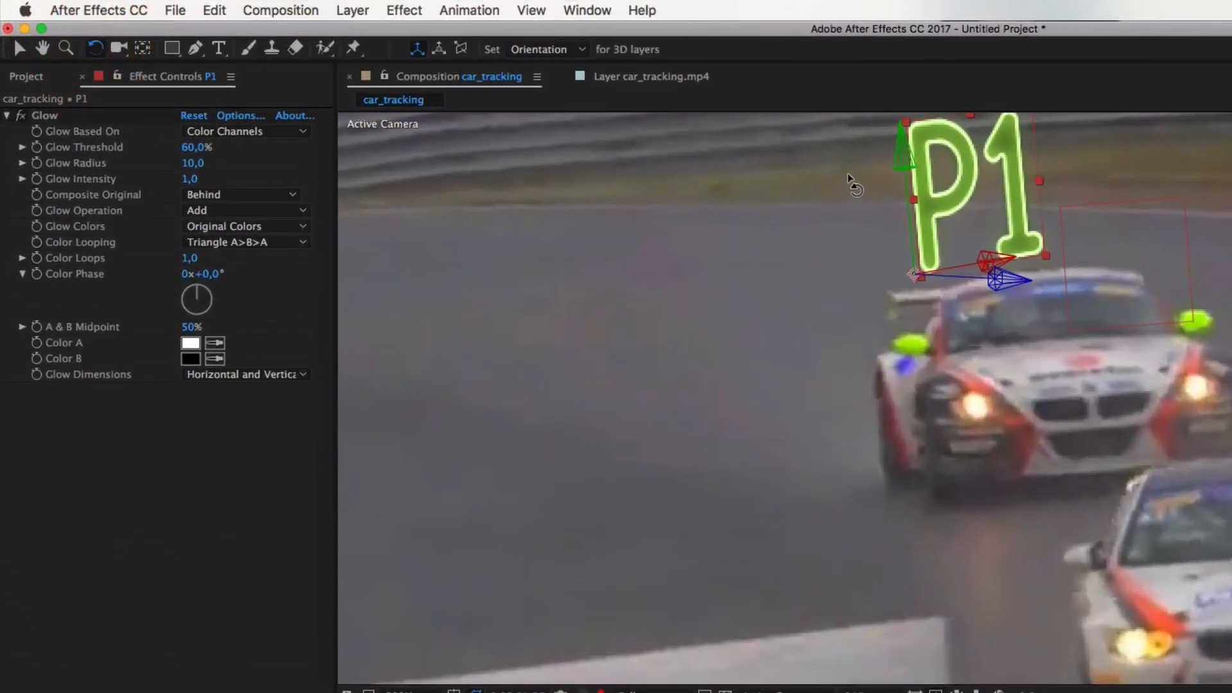
pyautogui.moveTo(904, 153); pyautogui.dragTo(835, 152)
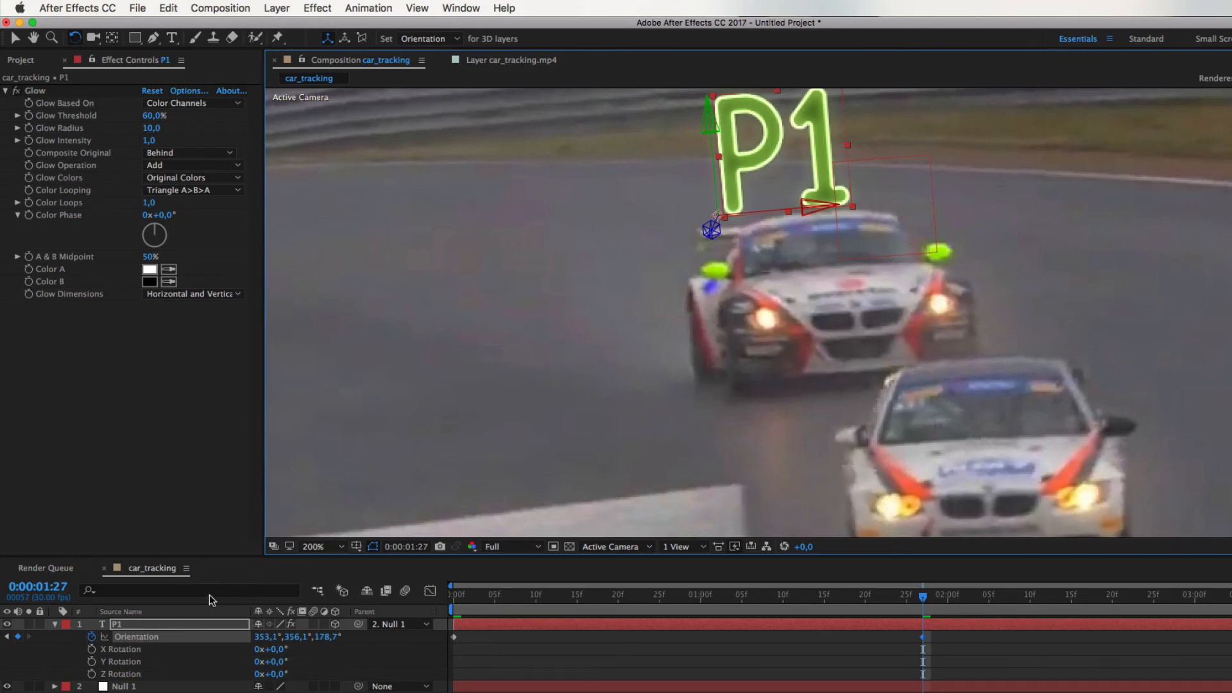
# Move the P1 text along its X axis over the rear car's roof, to position about 198.9, 55.6, -1.6
pyautogui.click(178, 625)
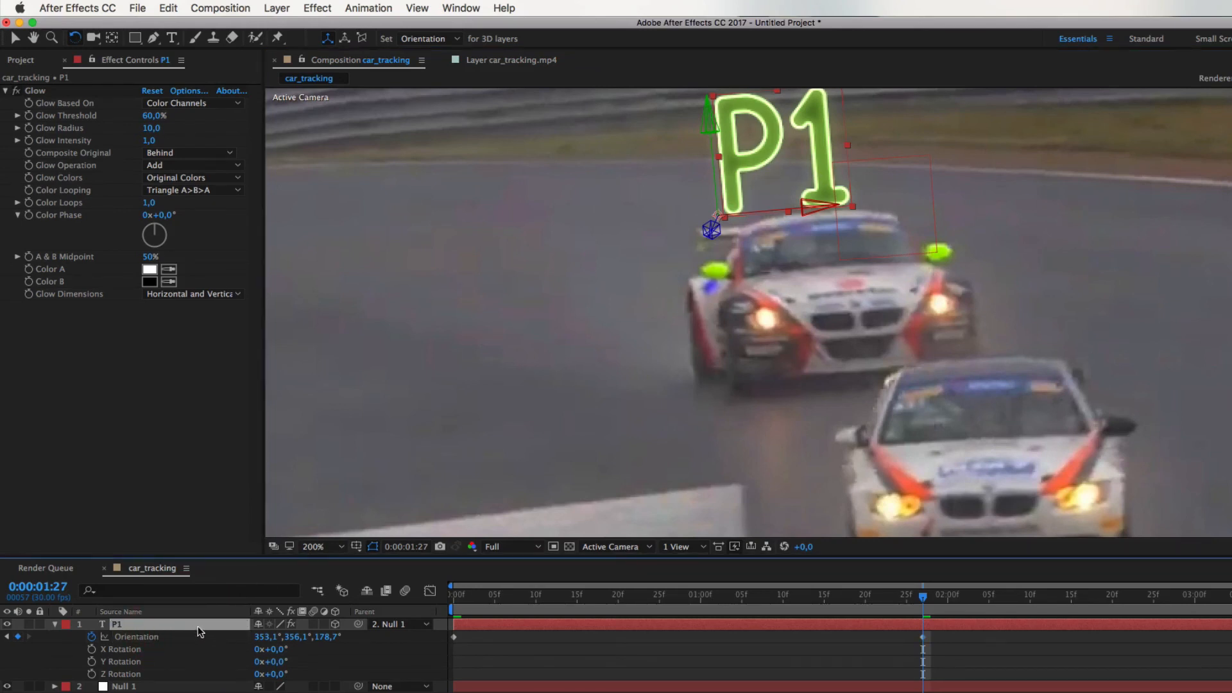
pyautogui.press('p')
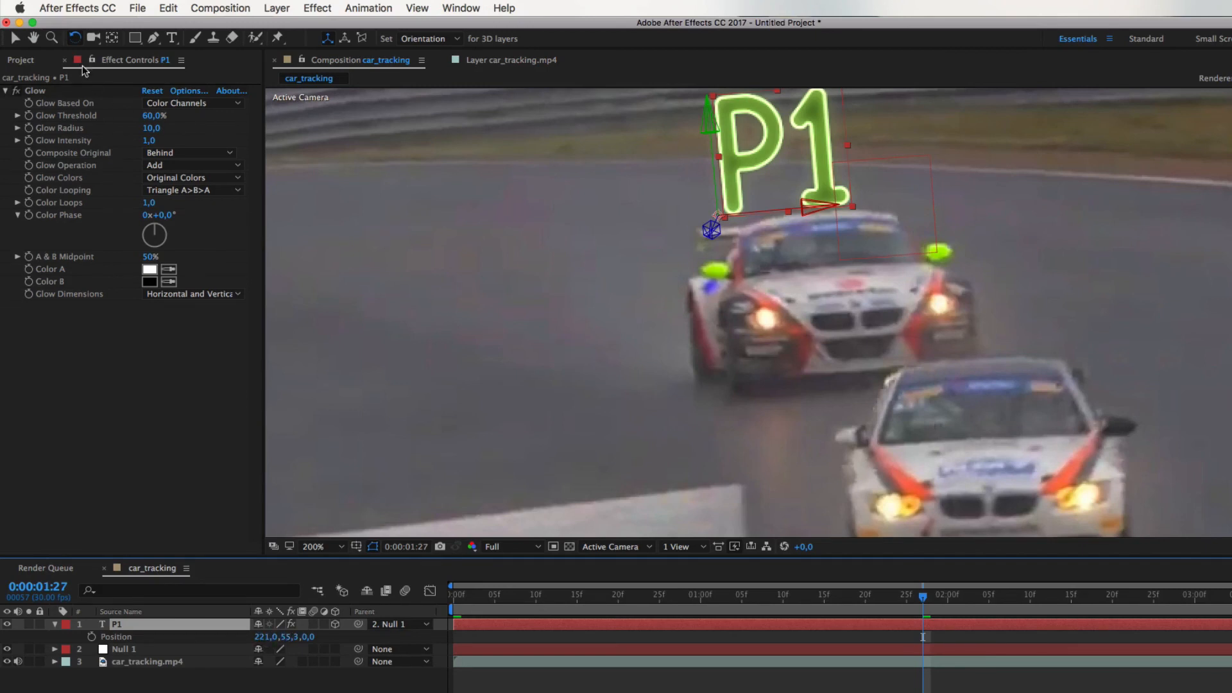
pyautogui.click(15, 37)
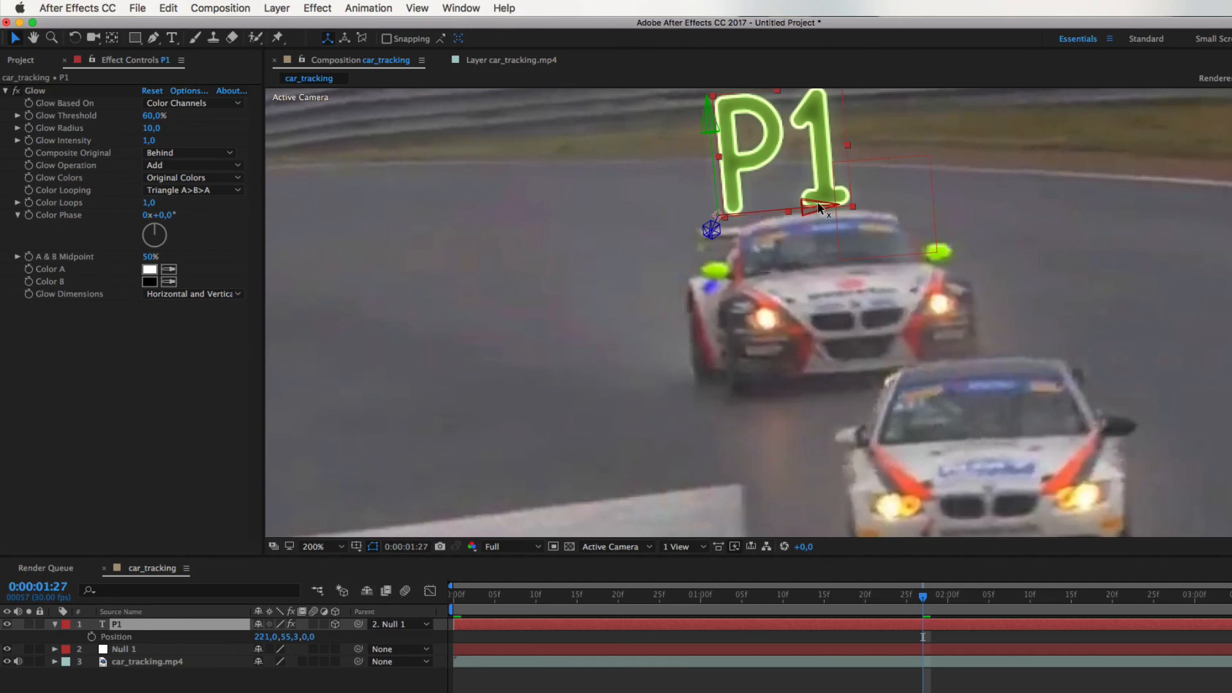
pyautogui.moveTo(818, 207); pyautogui.dragTo(851, 210)
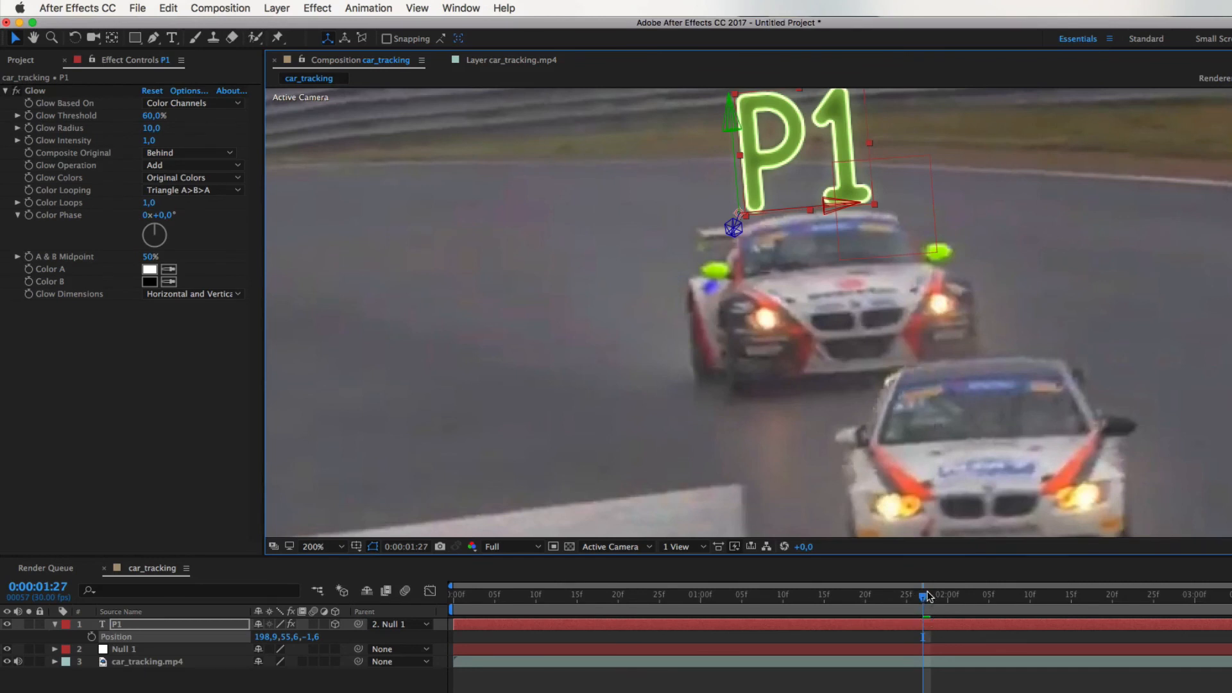
# Check the P1 label through to the last frame, then return to the first frame and preview the whole composition
pyautogui.press('r')
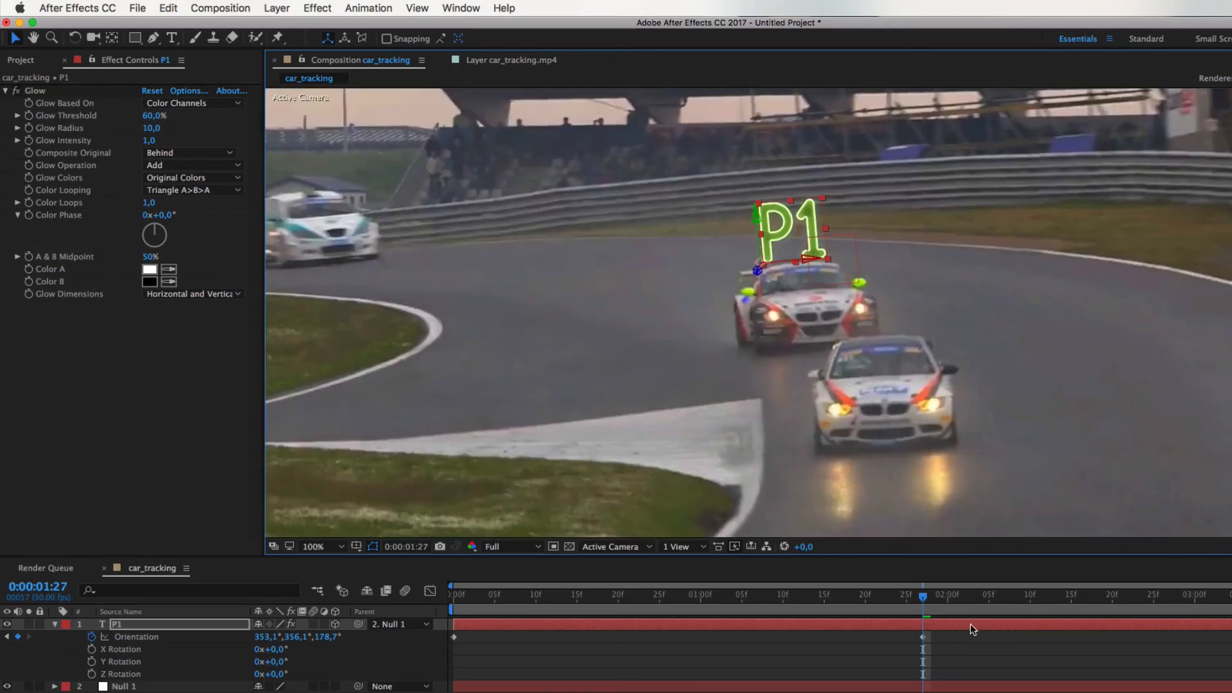
pyautogui.moveTo(924, 603); pyautogui.dragTo(1146, 603)
pyautogui.press('space')
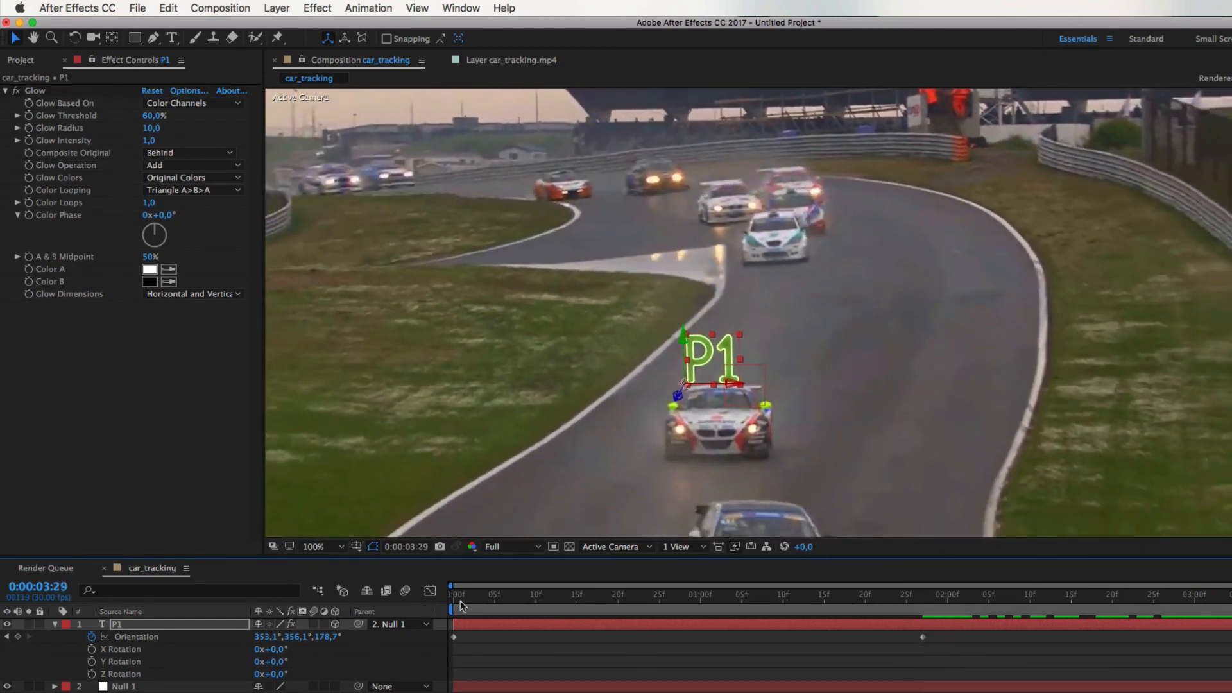
pyautogui.moveTo(461, 603); pyautogui.dragTo(418, 605)
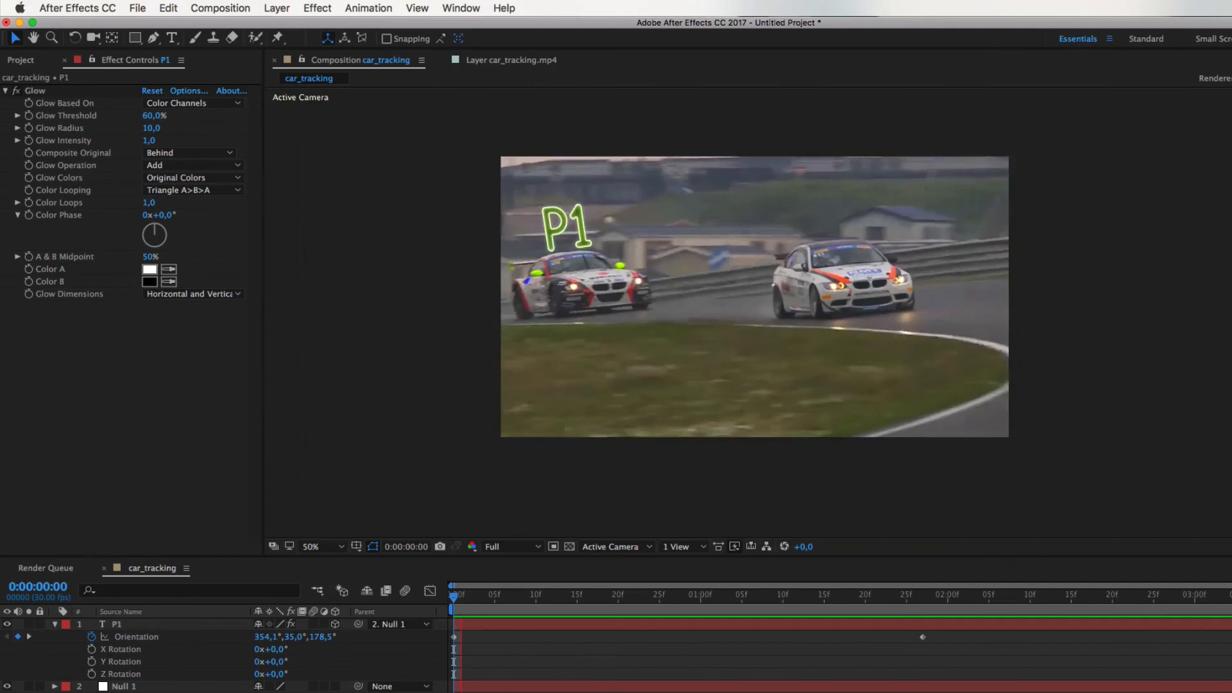
pyautogui.press('space')
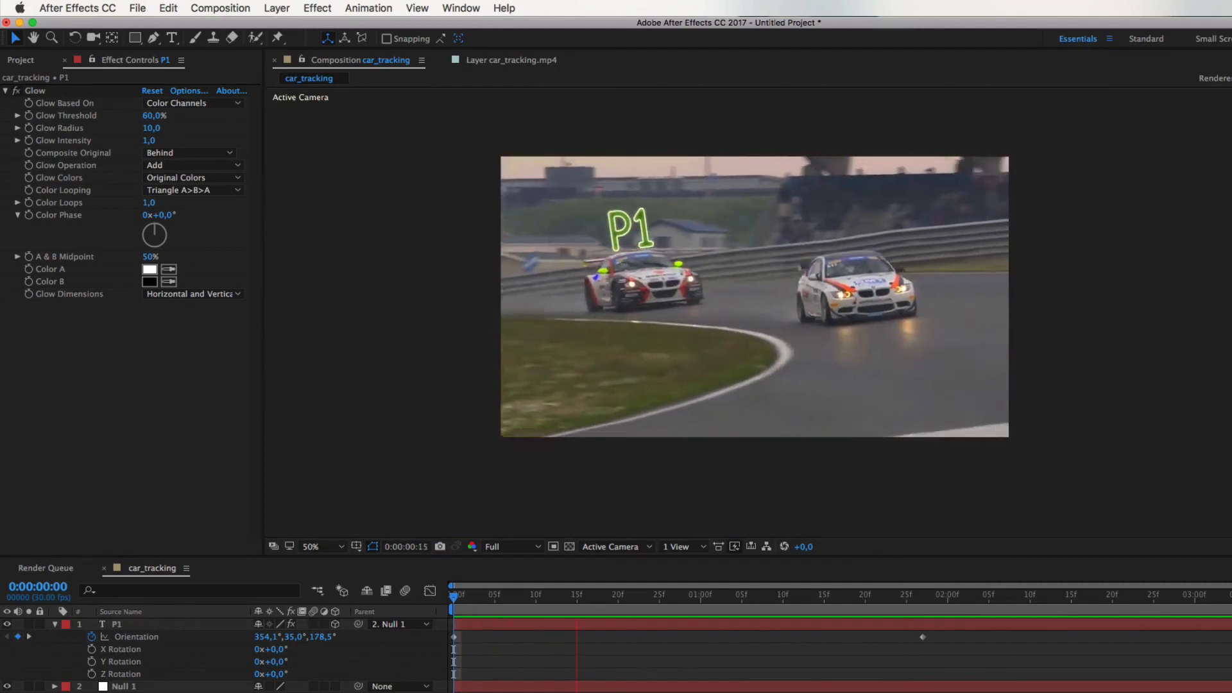